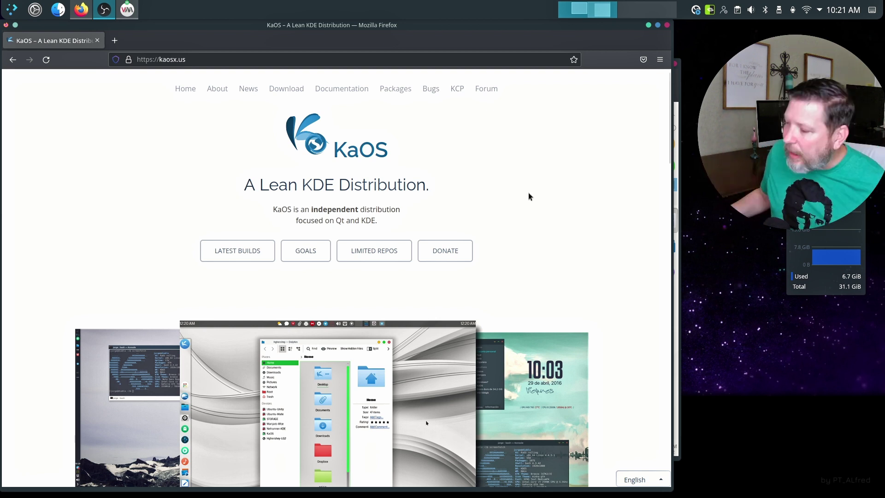
# - Scroll through the KaOS home page, back to the top, and open the About page
pyautogui.scroll(-2, 552, 190)
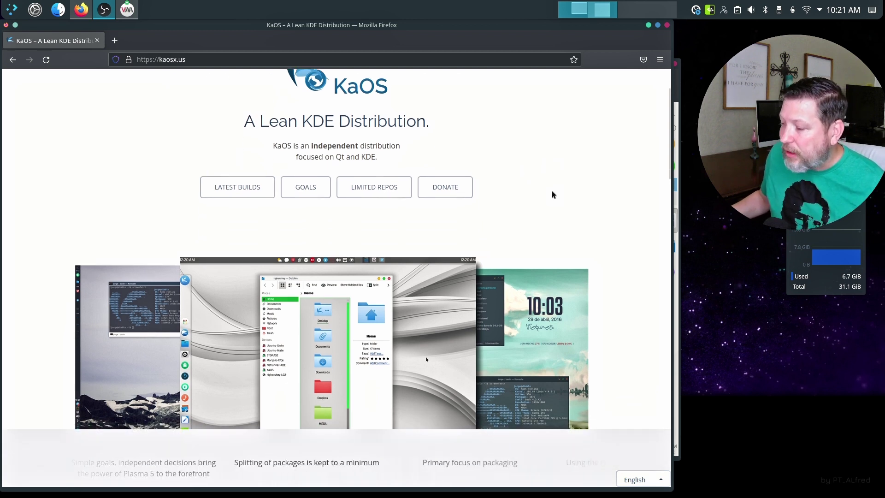
pyautogui.scroll(-6, 552, 190)
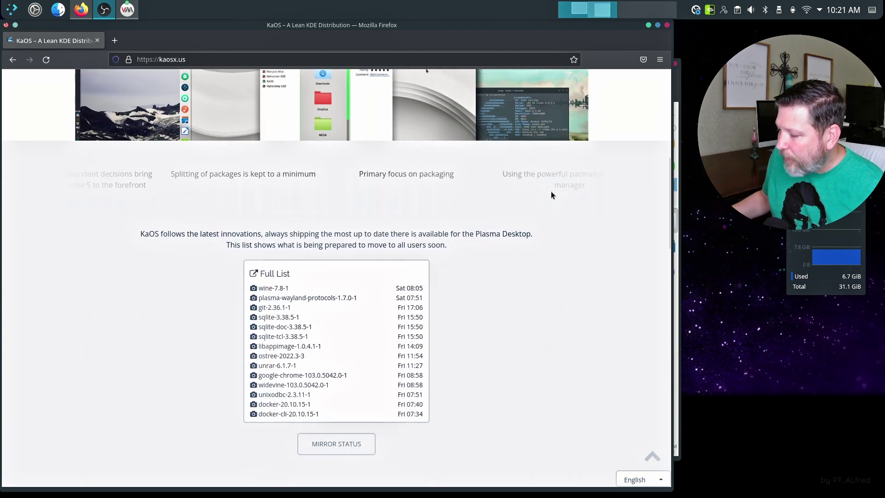
pyautogui.scroll(9, 424, 188)
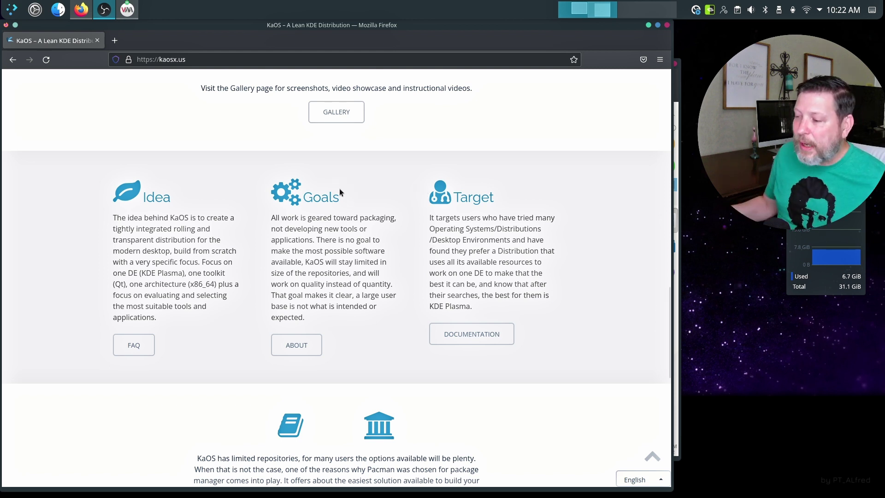
pyautogui.scroll(10, 249, 210)
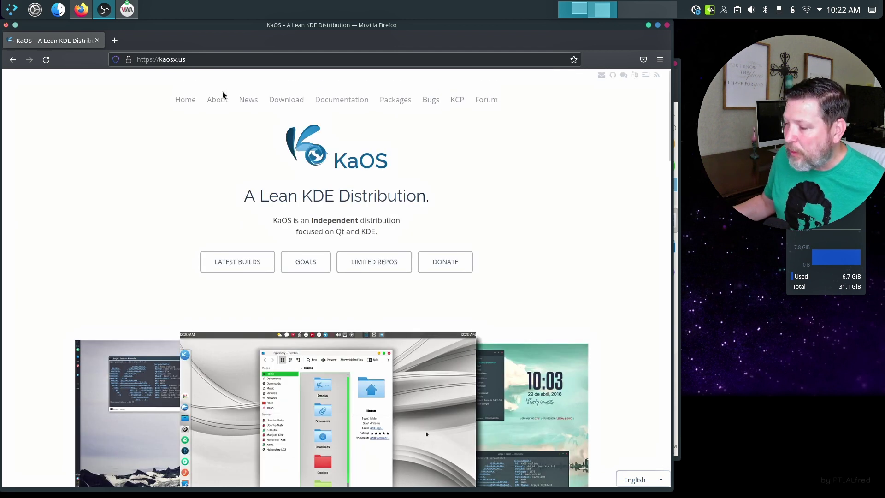
pyautogui.click(218, 102)
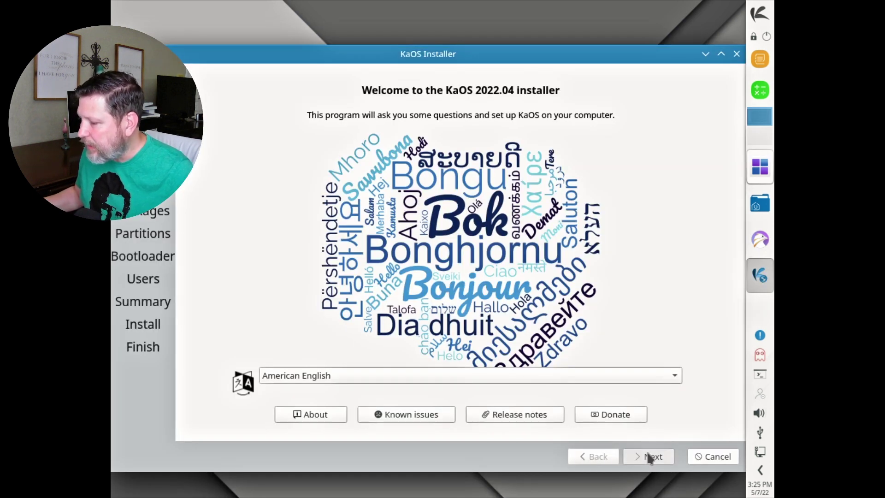
# - Advance the installer with America/Chicago timezone, default keyboard, minimal packages and GRUB bootloader
pyautogui.click(649, 456)
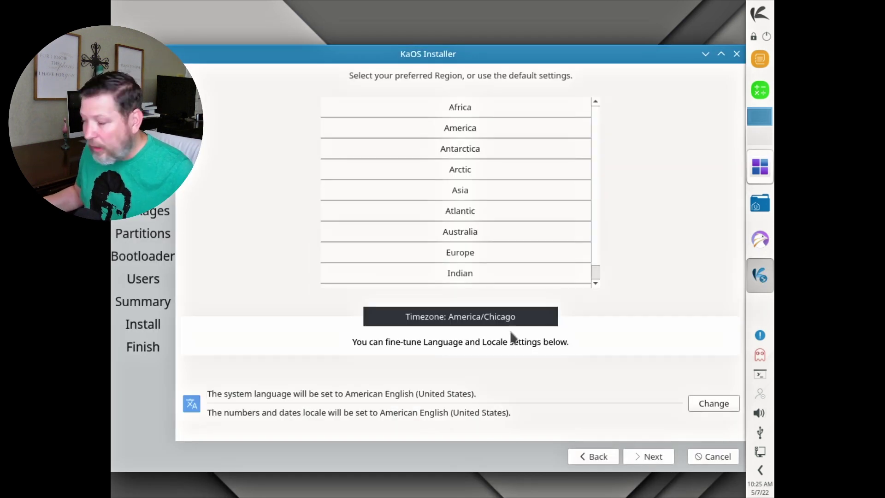
pyautogui.click(657, 461)
pyautogui.click(656, 460)
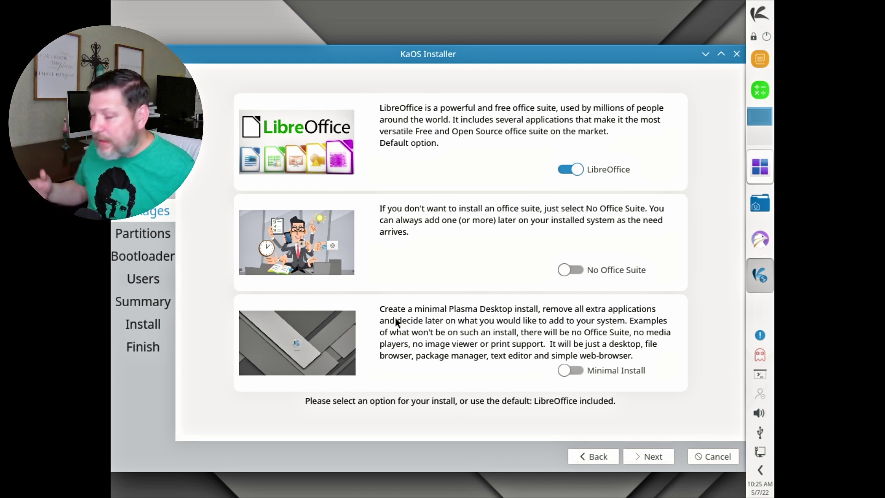
pyautogui.click(566, 370)
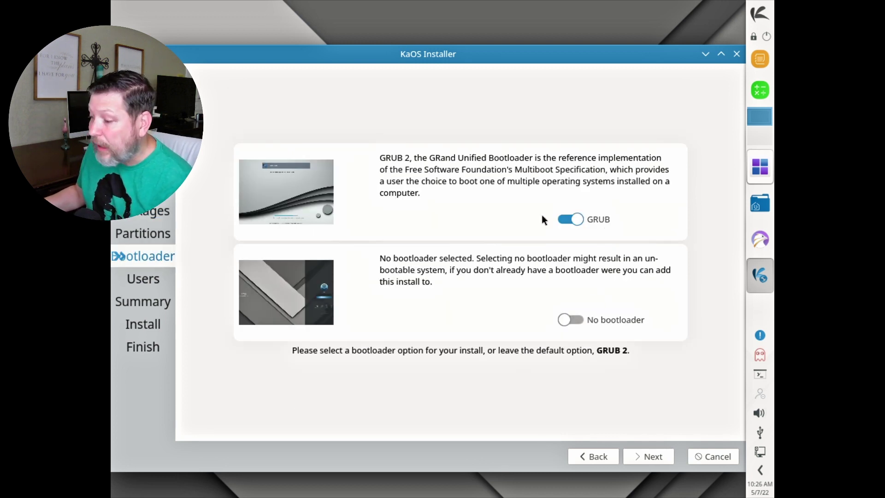
pyautogui.click(643, 456)
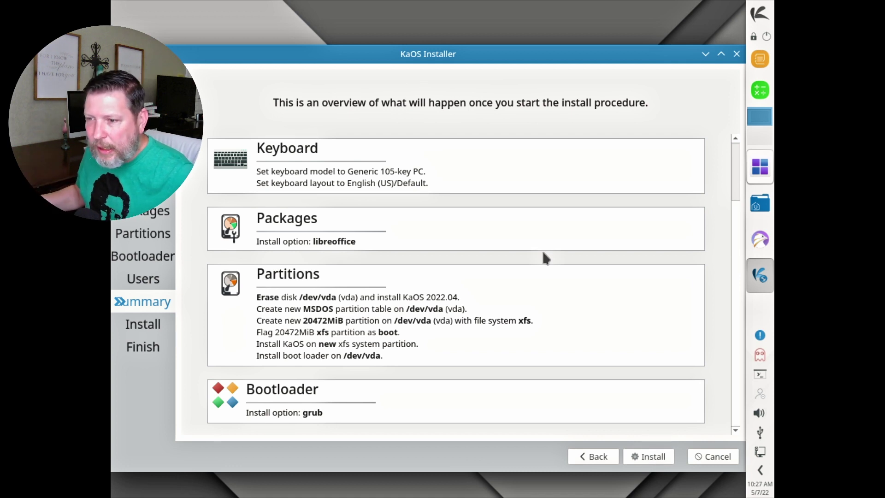
# - Install KaOS onto the disk, checking the install log, then restart into the new system
pyautogui.click(650, 457)
pyautogui.click(481, 261)
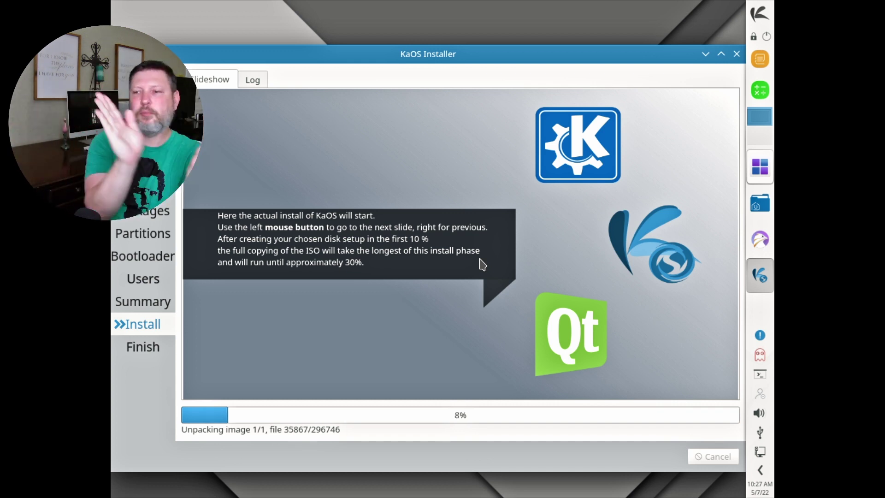
pyautogui.click(252, 80)
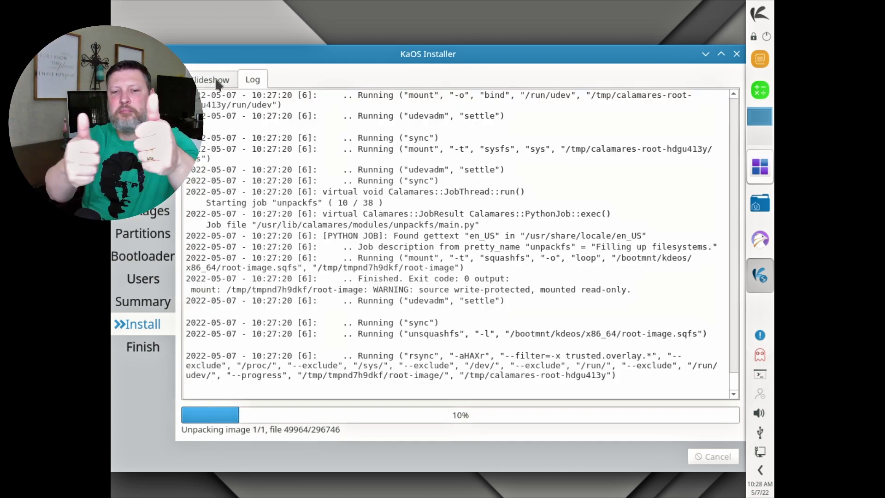
pyautogui.click(218, 83)
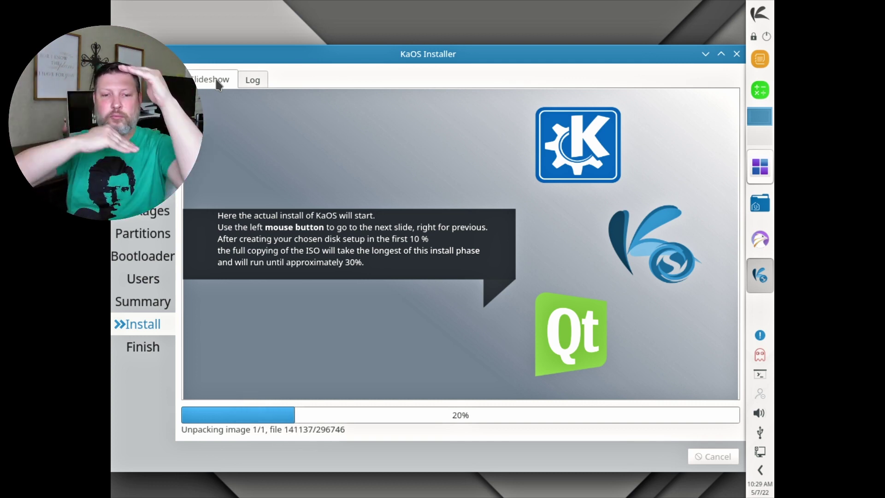
pyautogui.click(252, 81)
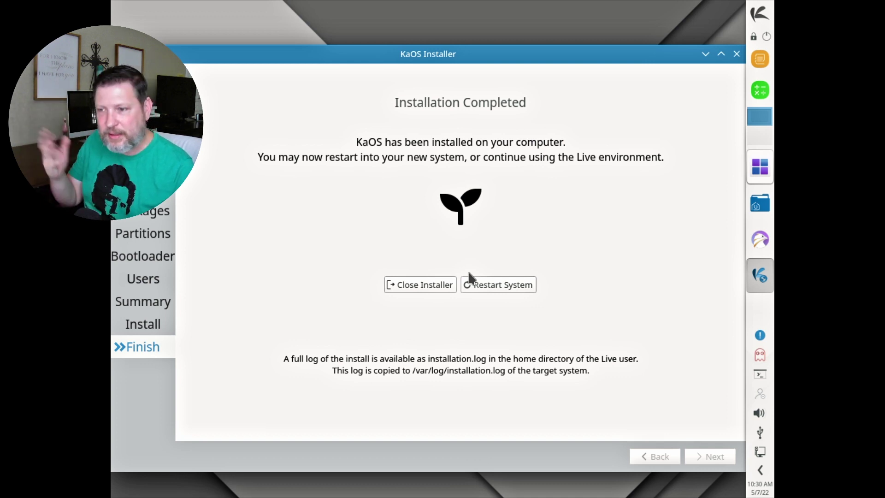
pyautogui.click(485, 284)
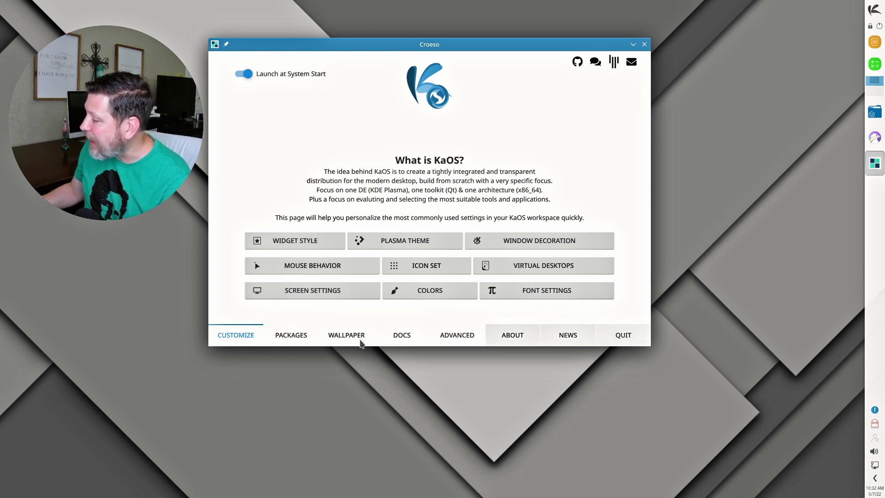
pyautogui.click(283, 245)
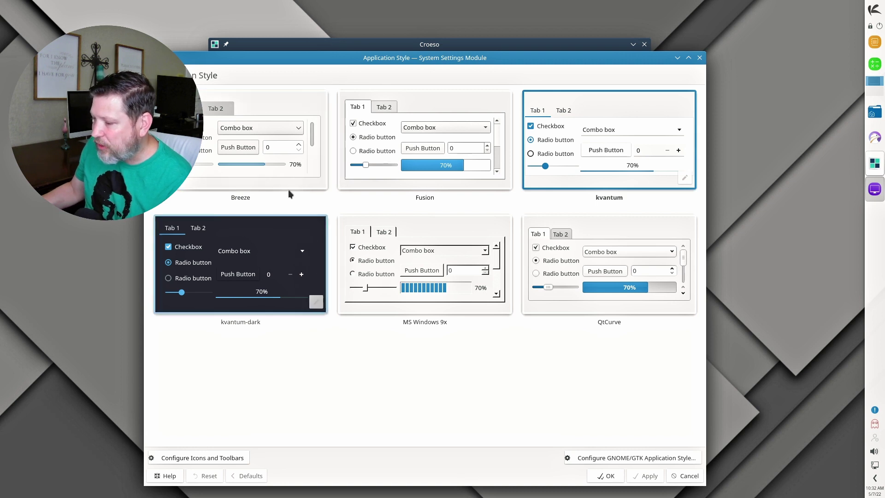
pyautogui.click(688, 476)
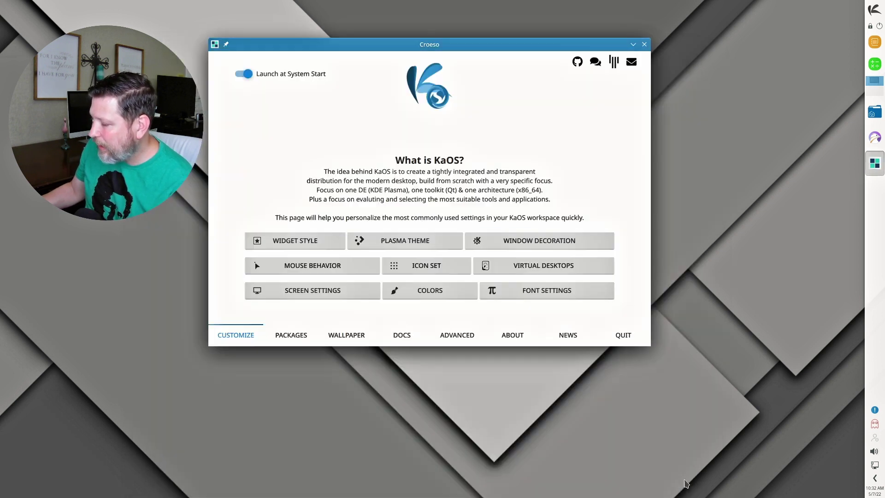
pyautogui.click(410, 241)
pyautogui.press('Escape')
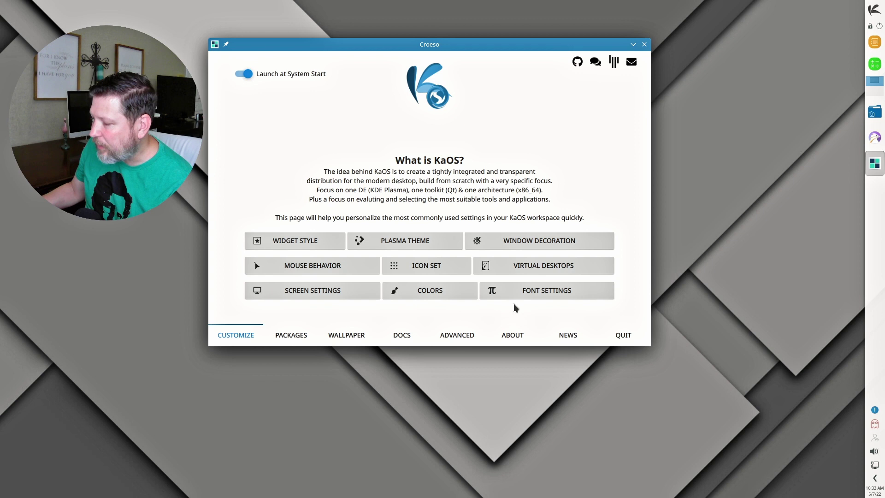
pyautogui.click(516, 242)
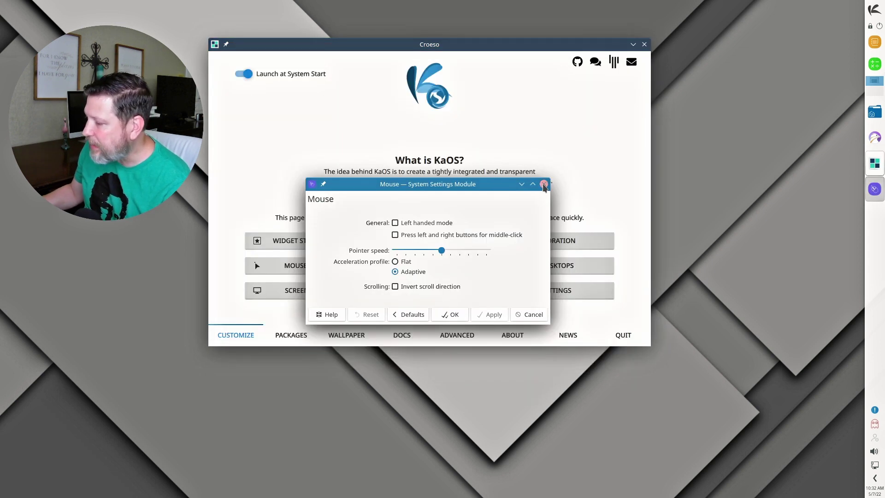
pyautogui.click(544, 184)
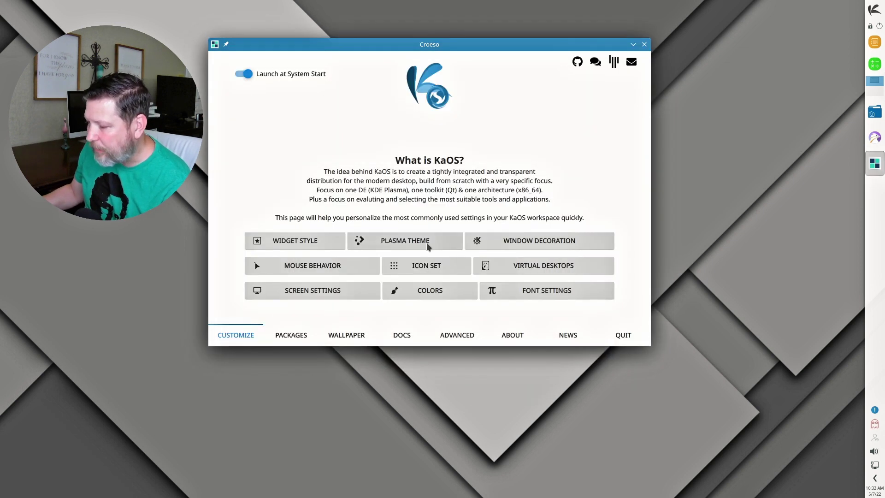
pyautogui.click(414, 266)
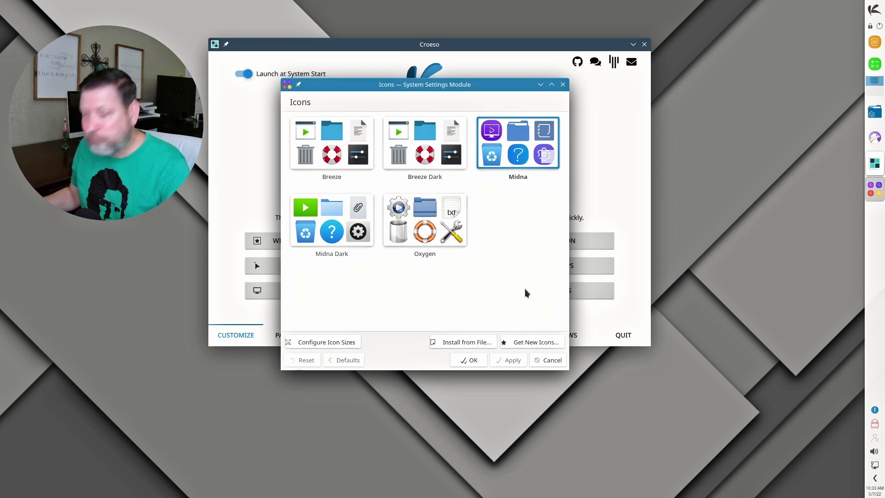
pyautogui.click(549, 360)
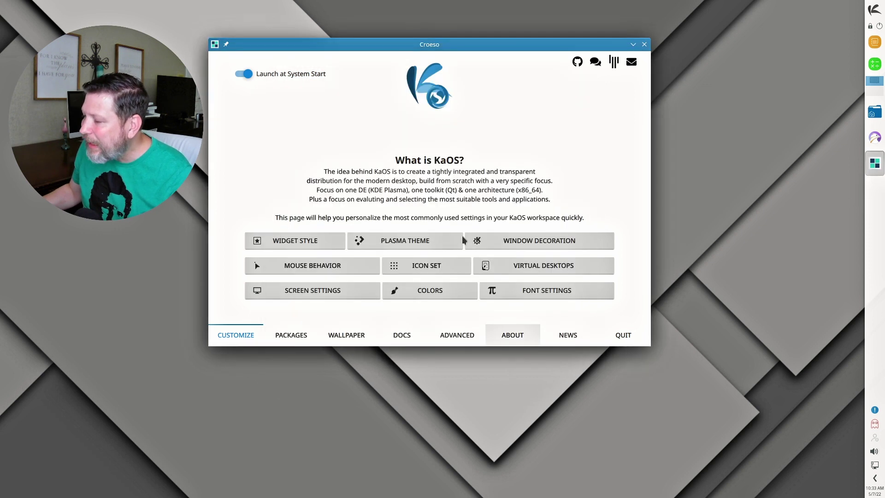
pyautogui.click(516, 272)
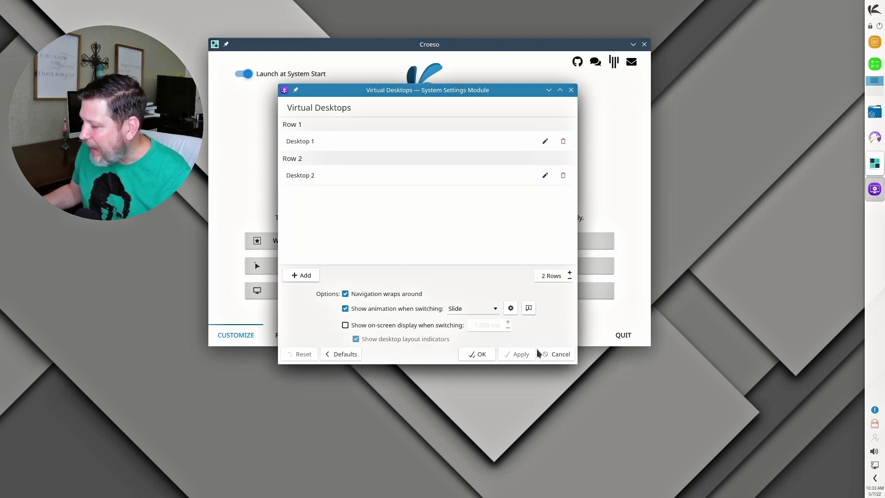
pyautogui.click(549, 355)
pyautogui.click(329, 288)
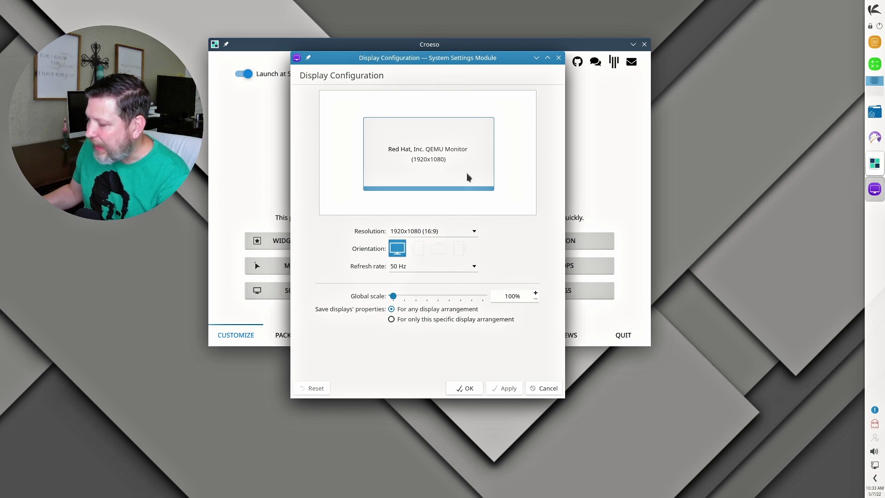
pyautogui.click(547, 388)
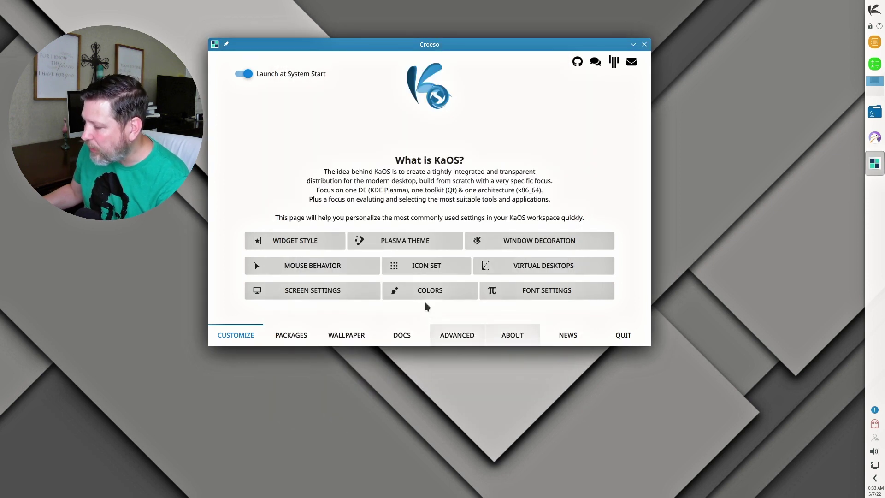
pyautogui.click(423, 291)
pyautogui.press('Escape')
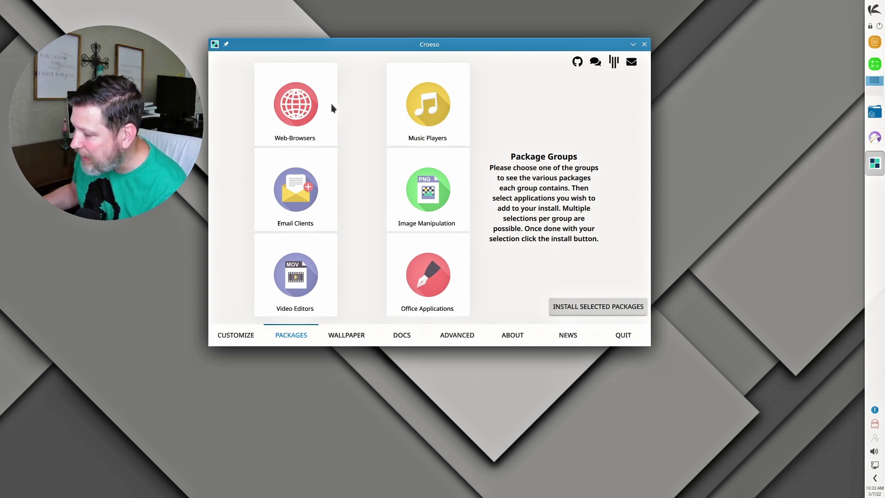
# - Open Croeso's Video Editors package group showing Kdenlive, OpenShot, Lightworks and Avidemux
pyautogui.click(291, 272)
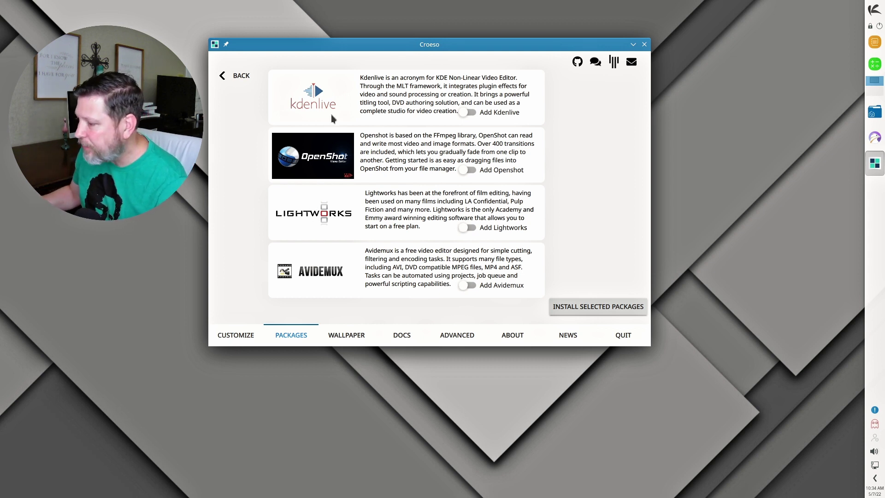
# - Select Kdenlive and install it via pacman in Konsole, entering the admin password and confirming
pyautogui.click(468, 112)
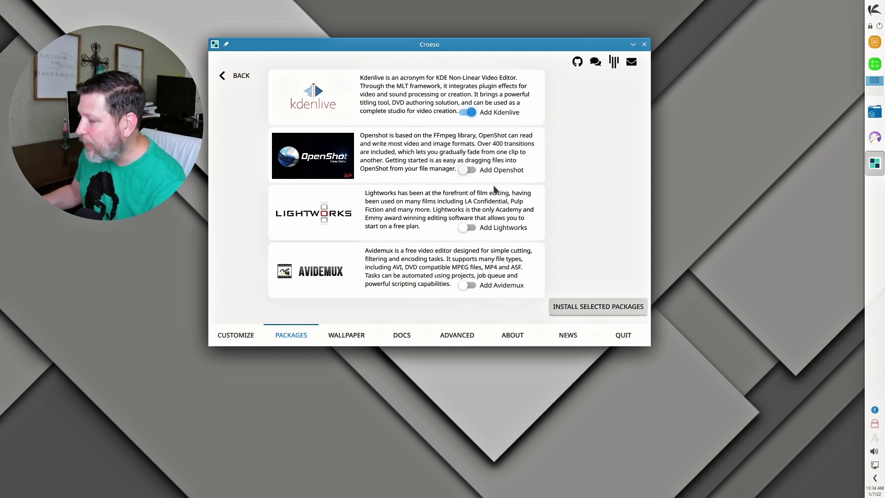
pyautogui.click(577, 309)
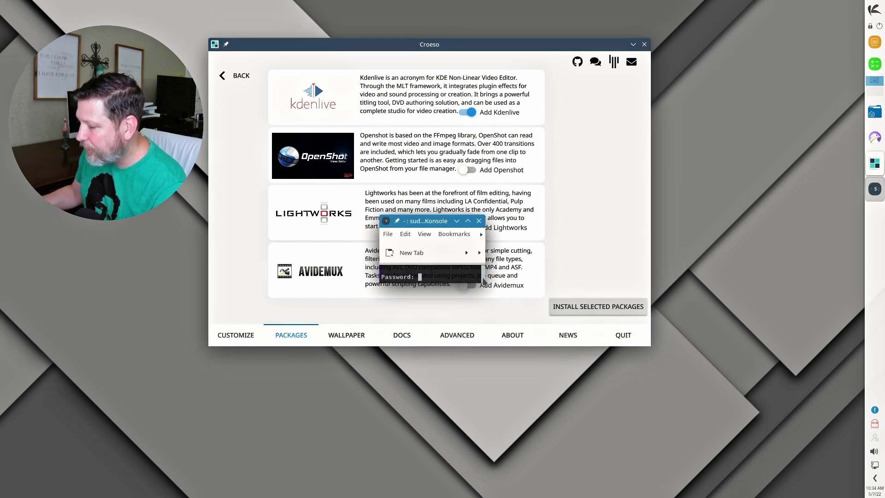
pyautogui.moveTo(484, 282); pyautogui.dragTo(583, 367)
pyautogui.press('Return')
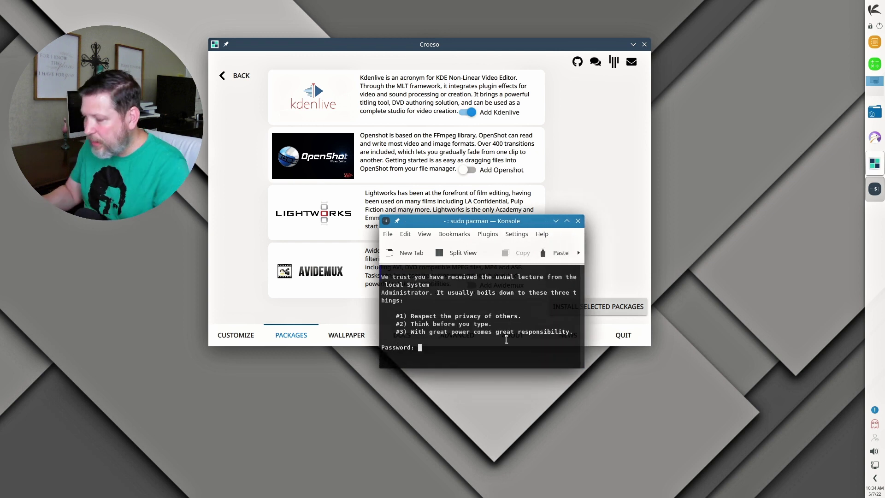
pyautogui.moveTo(438, 221); pyautogui.dragTo(330, 88)
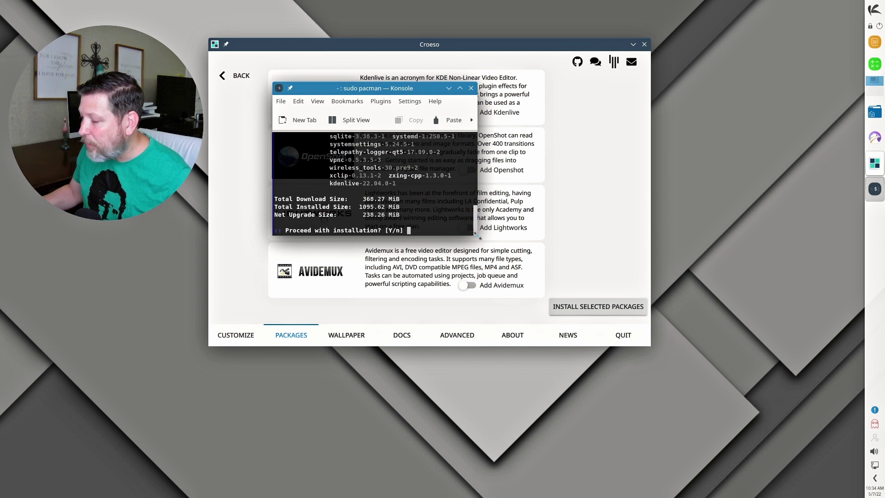
pyautogui.moveTo(474, 234); pyautogui.dragTo(648, 357)
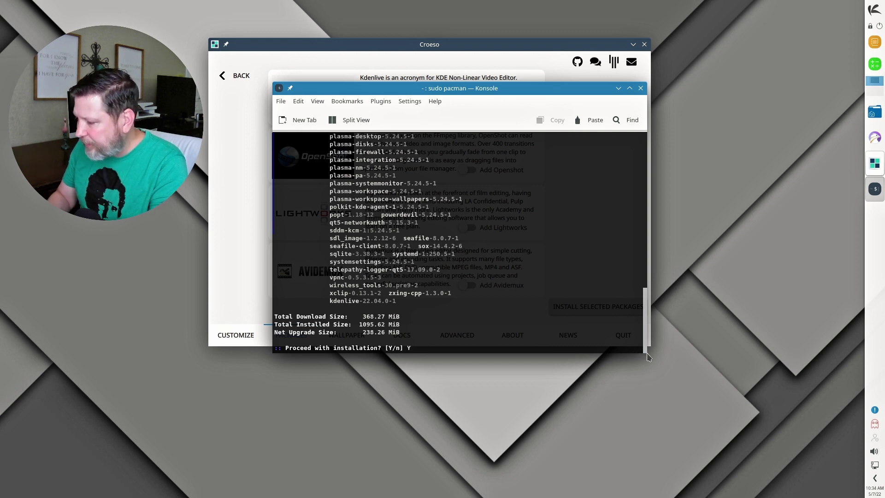
pyautogui.press('Return')
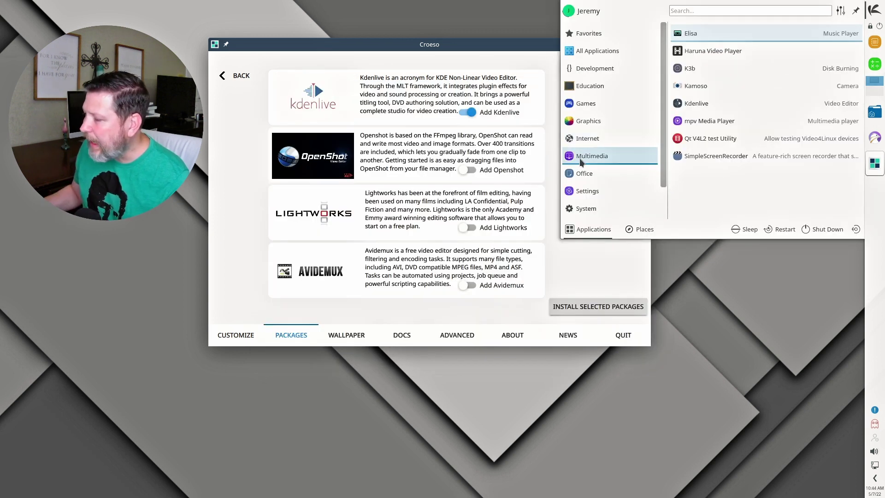
# - Launch and close Kdenlive, then look at the Web-Browsers group and the application launcher
pyautogui.click(693, 103)
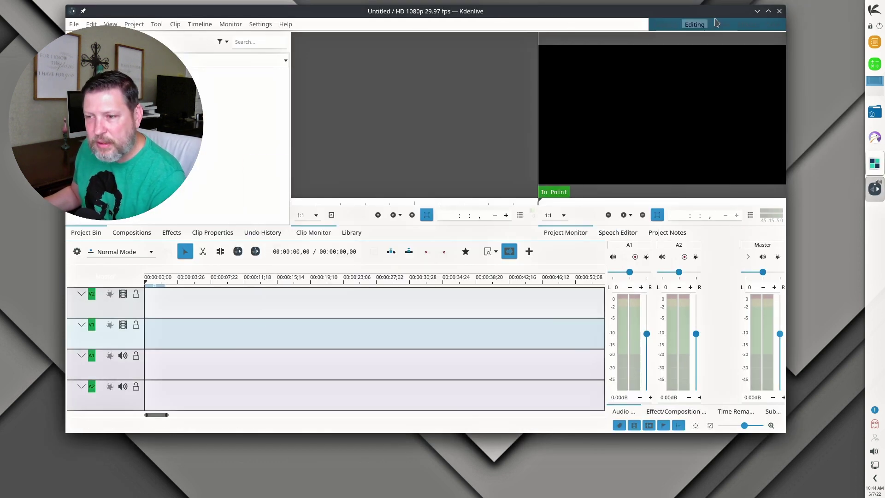
pyautogui.click(780, 11)
pyautogui.click(277, 102)
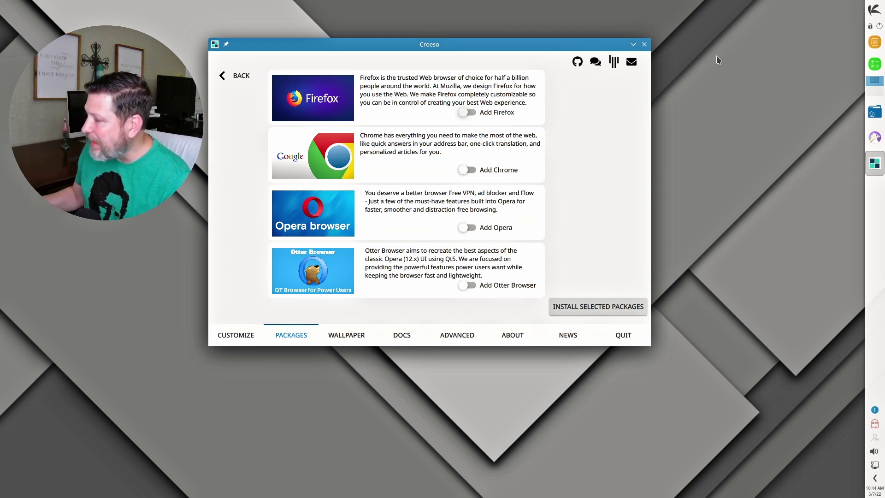
pyautogui.click(874, 10)
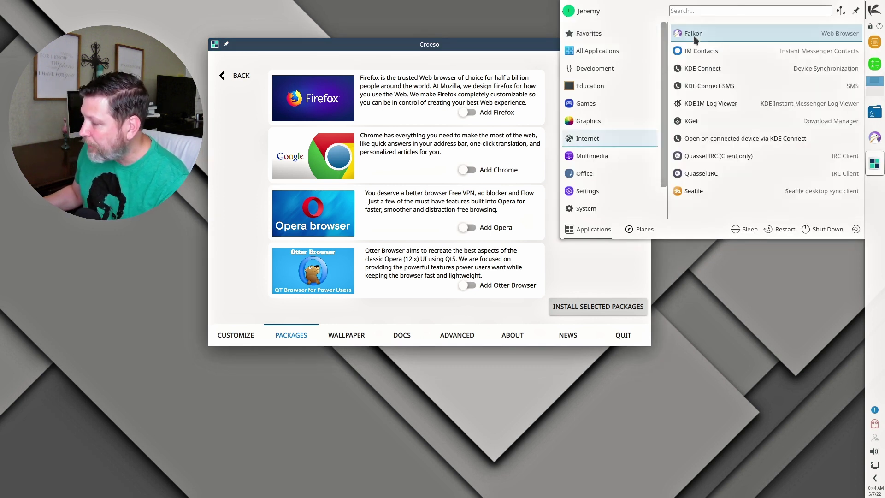
# - Browse the Image Manipulation, Office Applications and Music Players package groups in Croeso
pyautogui.click(220, 122)
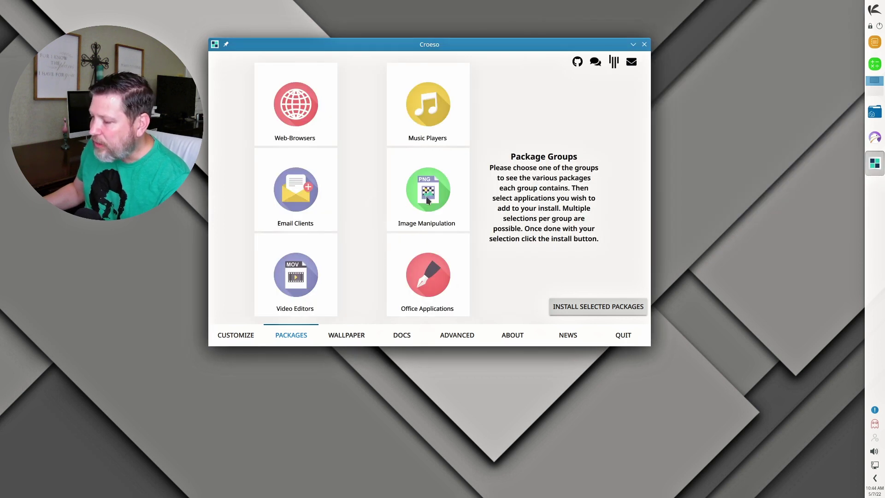
pyautogui.click(424, 195)
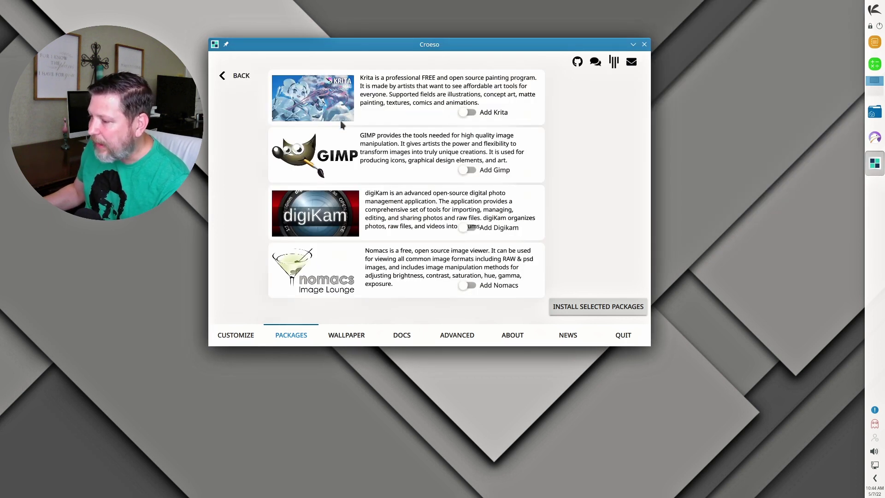
pyautogui.click(238, 76)
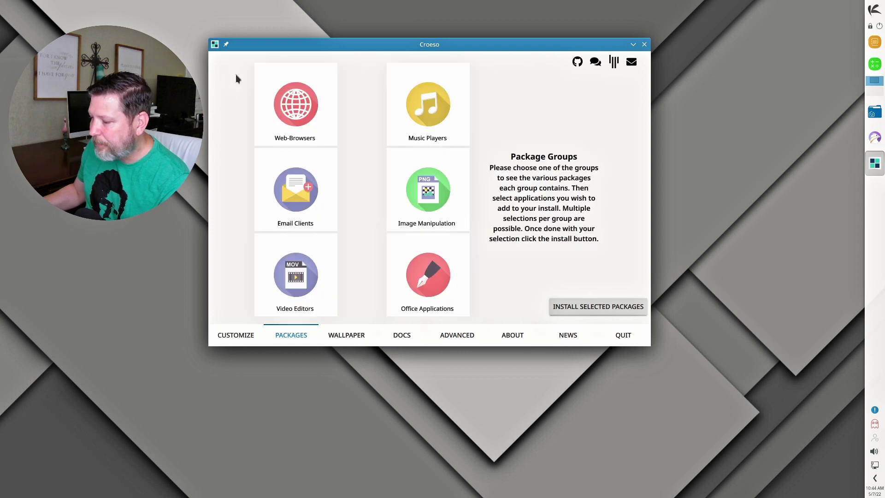
pyautogui.click(424, 292)
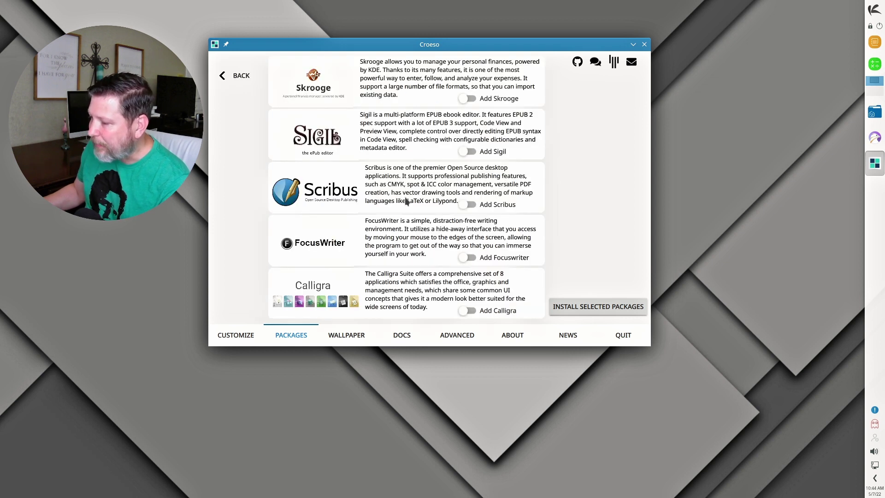
pyautogui.click(238, 76)
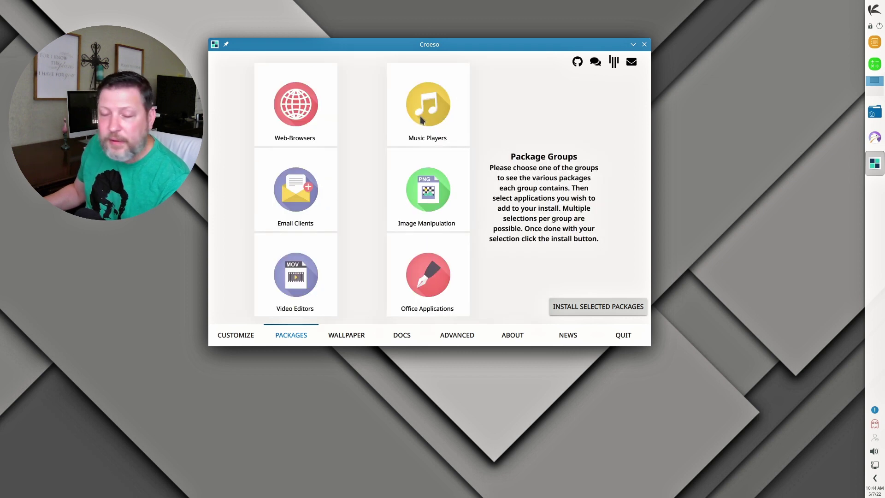
pyautogui.click(419, 116)
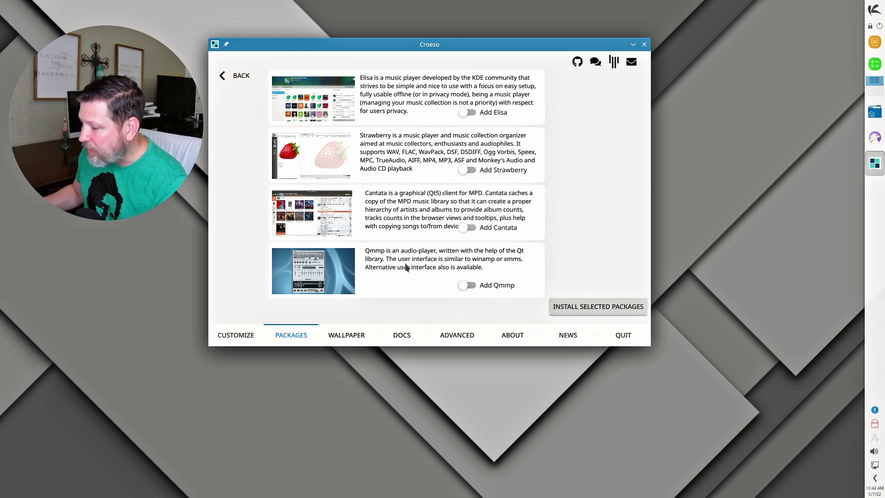
pyautogui.click(240, 75)
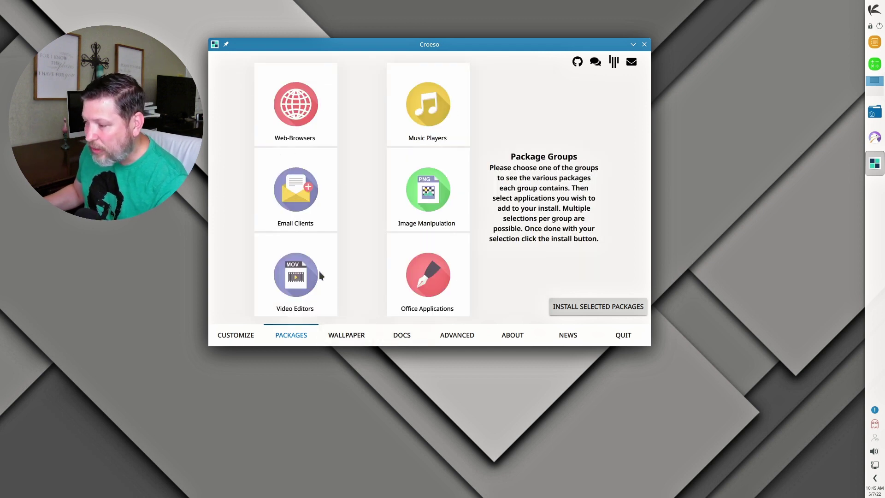
# - Browse the popular and other wallpaper listings, then open the KaOS documentation page
pyautogui.click(353, 332)
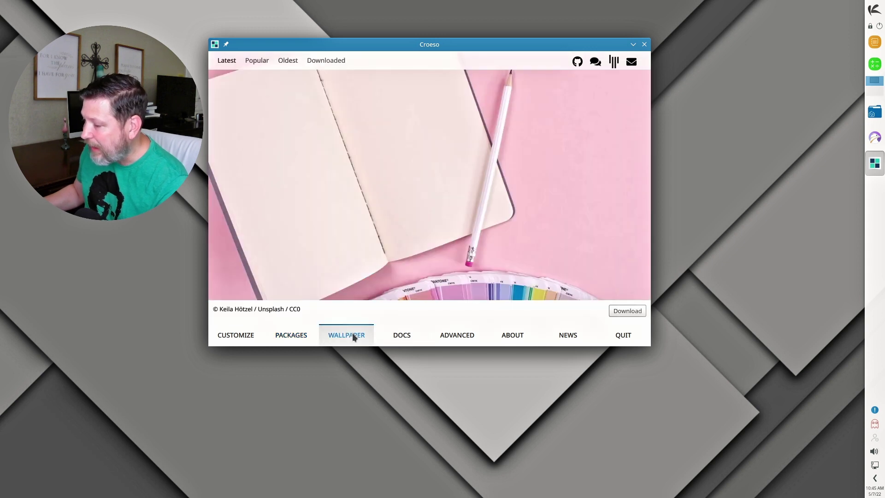
pyautogui.click(257, 60)
pyautogui.click(283, 62)
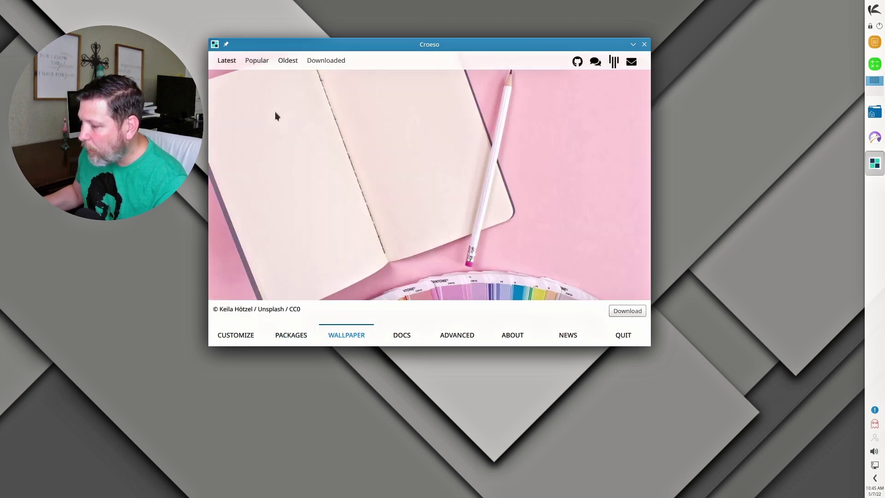
pyautogui.click(401, 338)
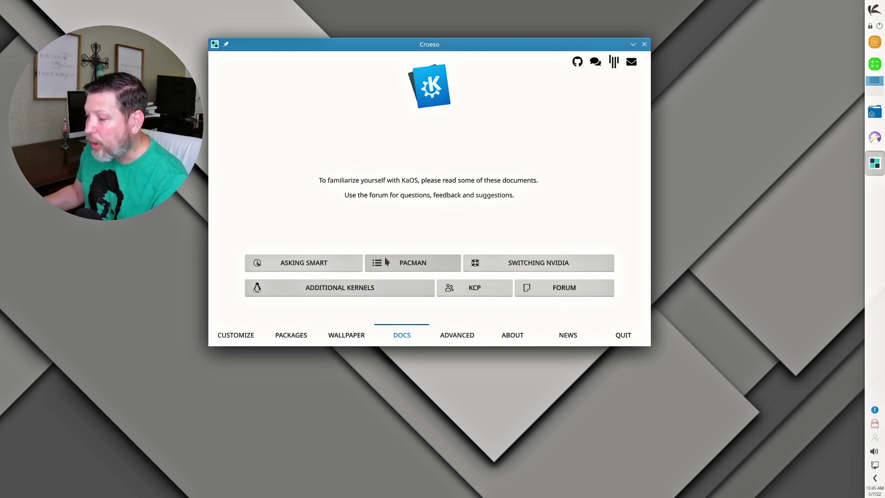
# - On Croeso's Advanced page, review the Plasma Search plugin list and cancel without changes
pyautogui.click(454, 334)
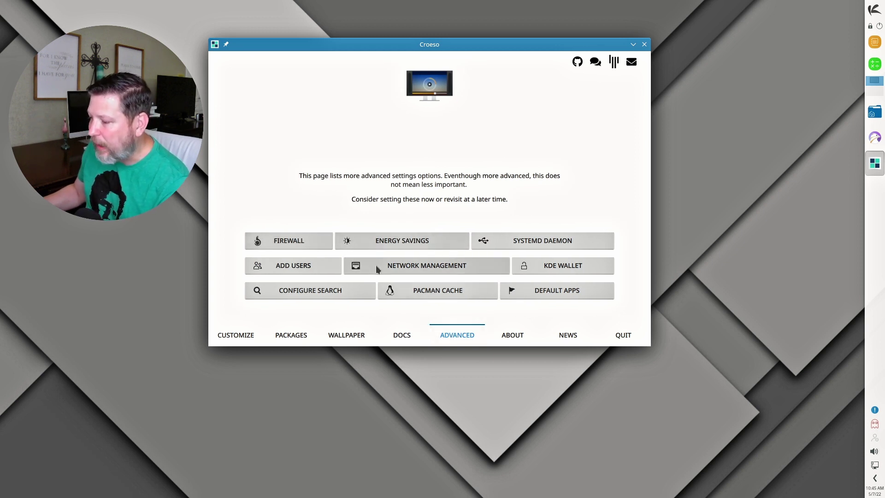
pyautogui.click(339, 290)
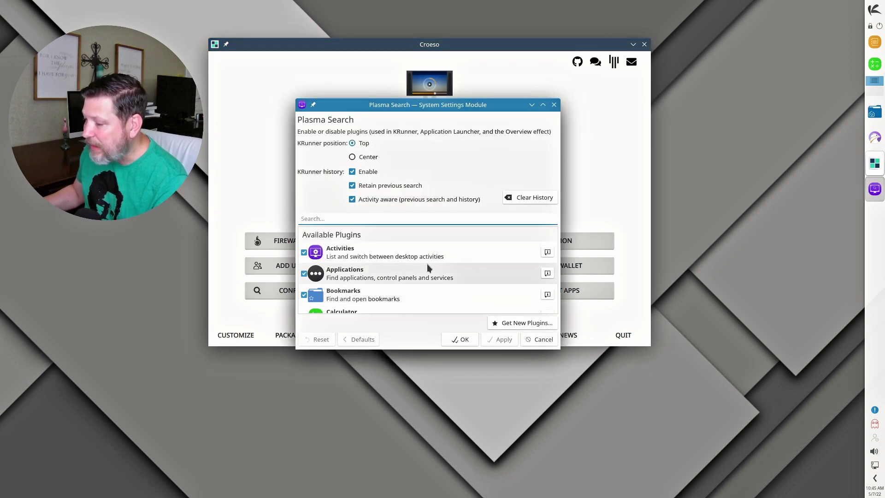
pyautogui.scroll(-5, 427, 269)
pyautogui.scroll(-5, 422, 264)
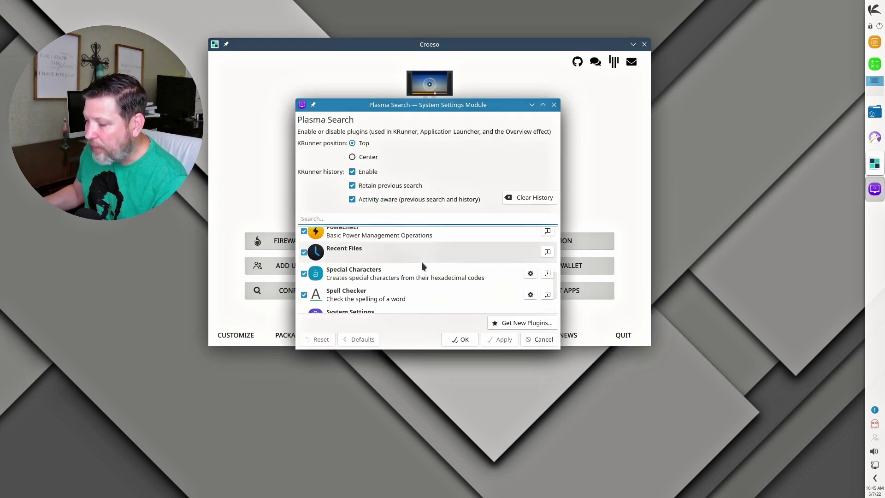
pyautogui.scroll(10, 373, 296)
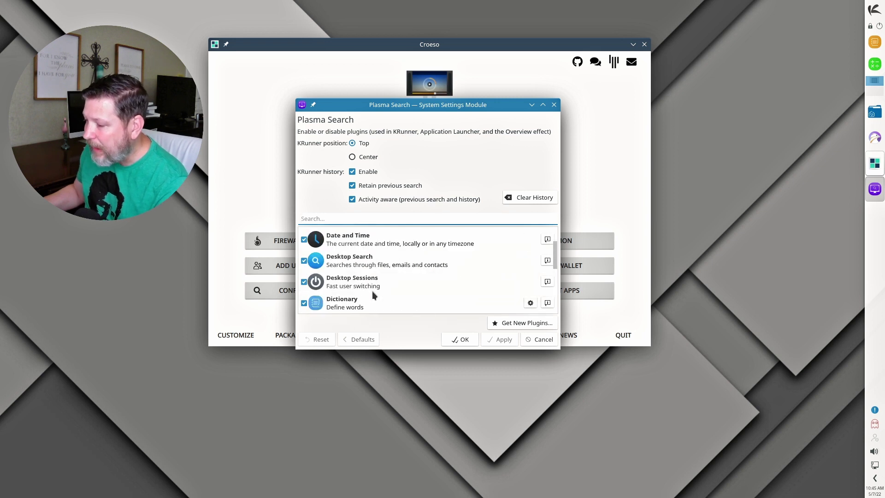
pyautogui.click(529, 340)
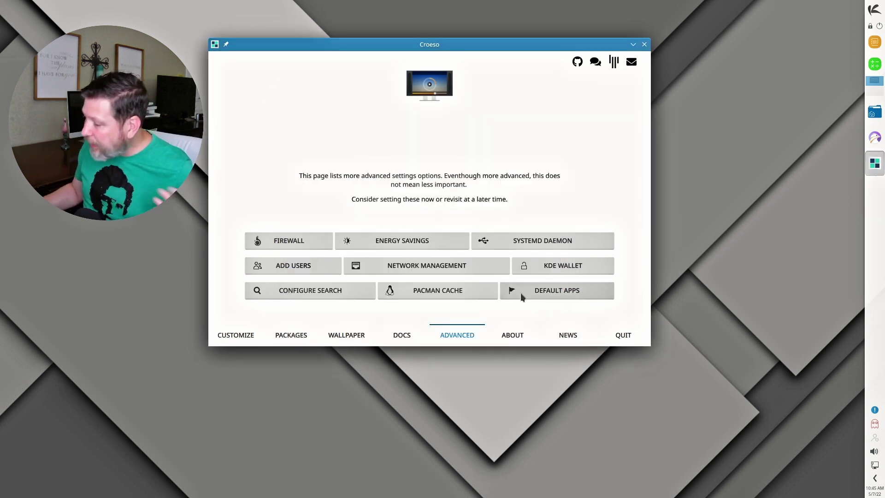
# - In Default Apps keep Falkon as browser and switch the terminal to Yakuake, then back to Konsole
pyautogui.click(549, 292)
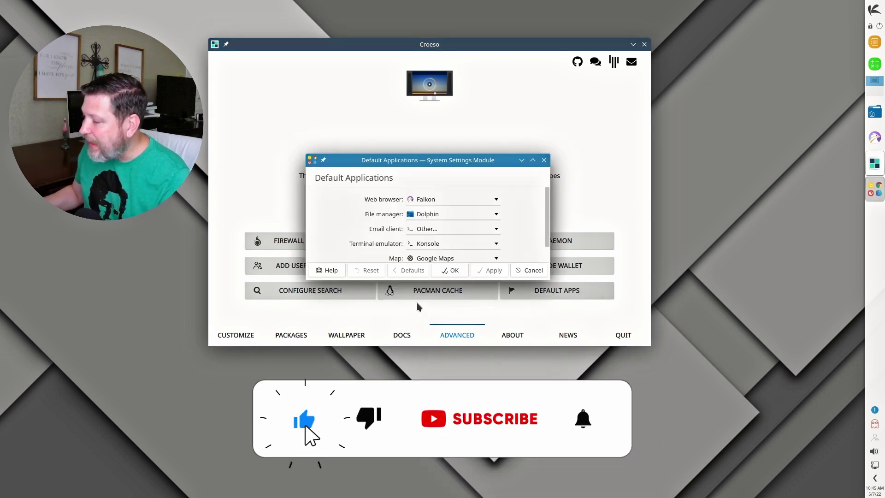
pyautogui.click(481, 198)
pyautogui.click(480, 198)
pyautogui.click(499, 246)
pyautogui.click(438, 250)
pyautogui.click(440, 245)
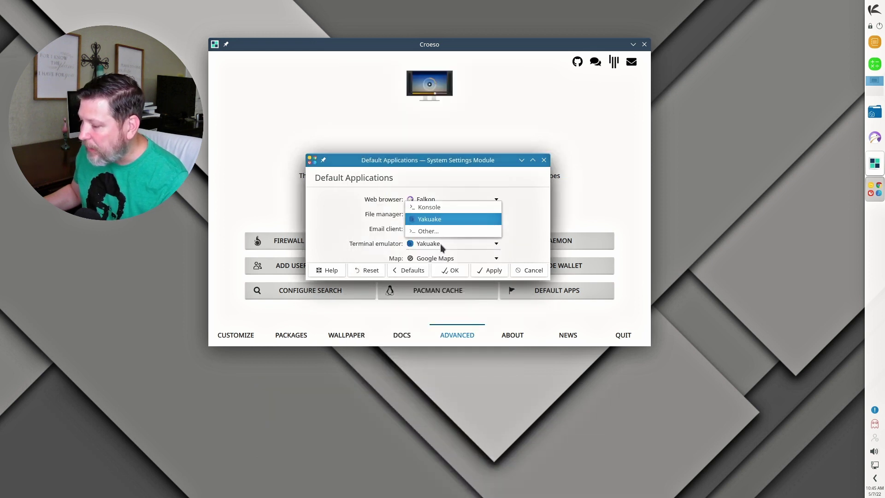
pyautogui.click(433, 208)
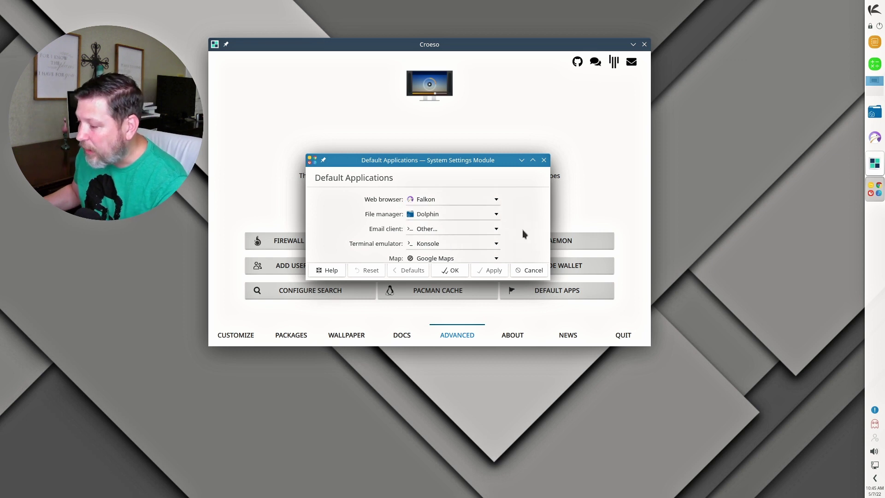
pyautogui.scroll(-1, 525, 232)
# - Read the KaOS 2022.04 release news in Croeso, then quit the welcome app
pyautogui.click(513, 336)
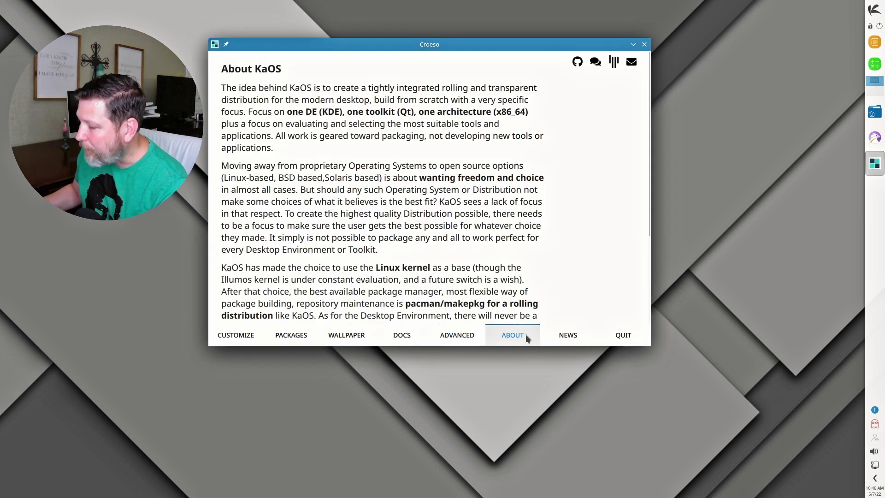
pyautogui.click(568, 335)
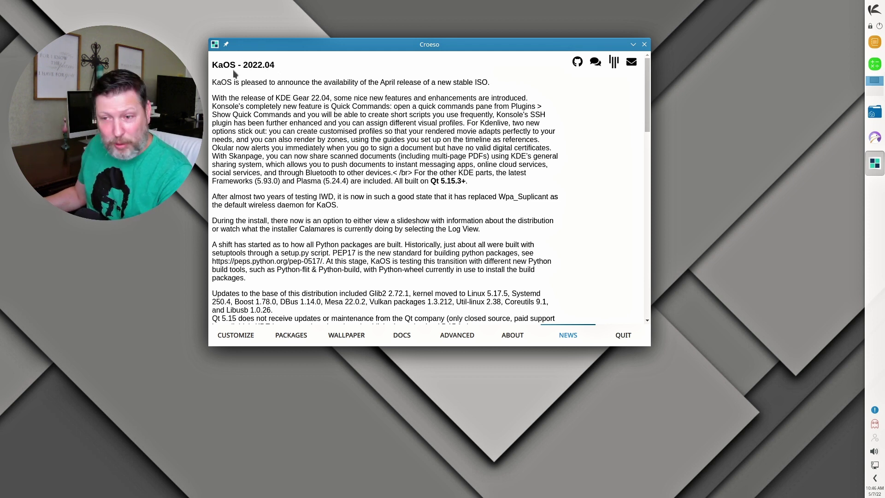
pyautogui.click(626, 337)
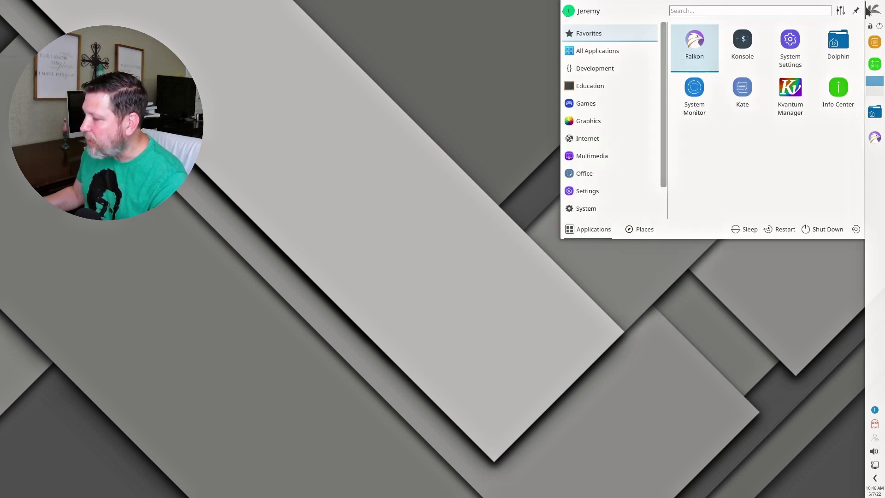
pyautogui.click(748, 43)
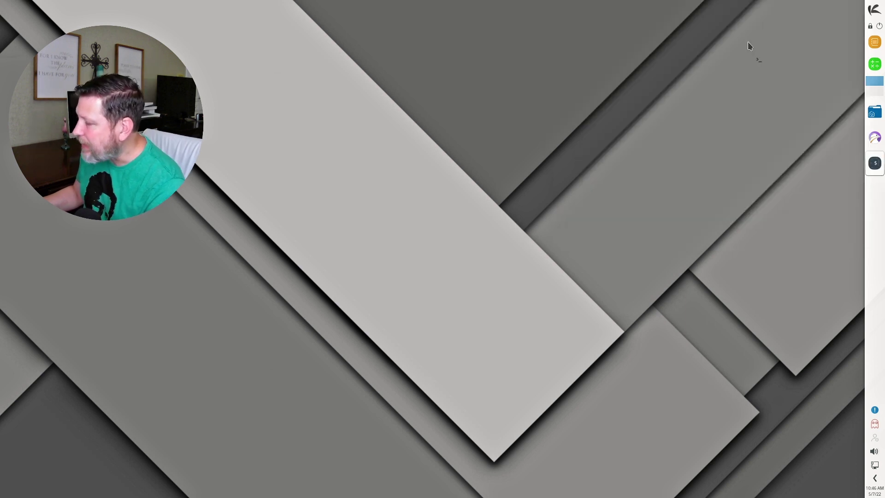
pyautogui.write('top')
pyautogui.press('Return')
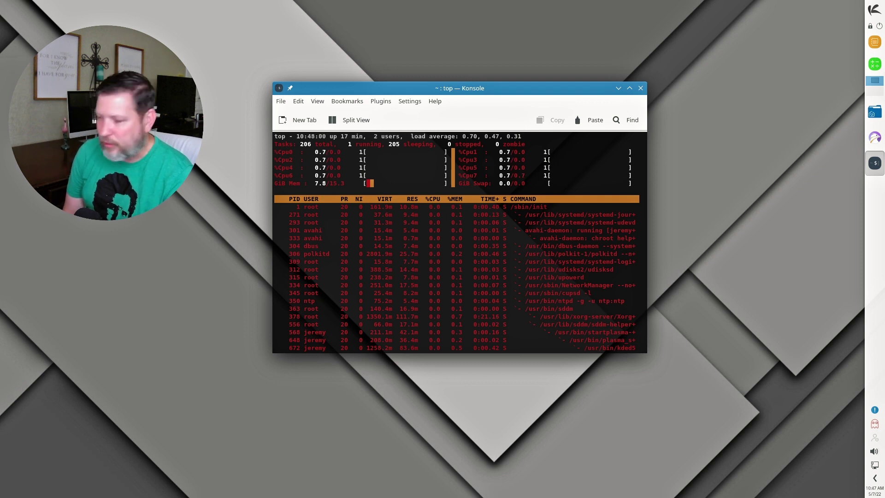
pyautogui.hotkey('alt', 'F4')
pyautogui.click(875, 10)
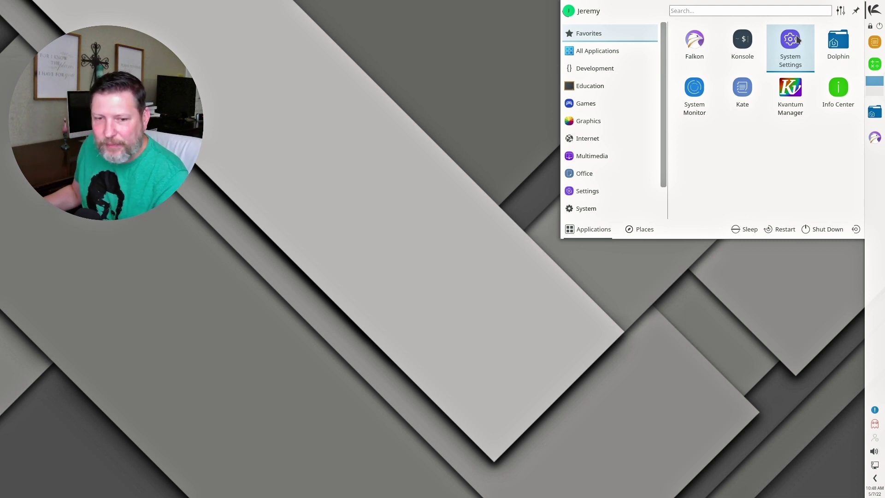
# - Launch System Settings and apply the Dark theme from Quick Settings
pyautogui.click(798, 38)
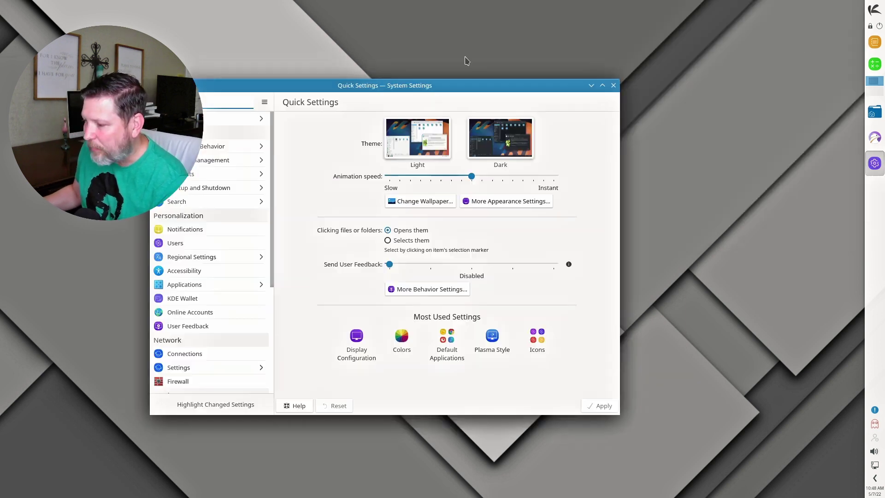
pyautogui.moveTo(434, 77); pyautogui.dragTo(432, 57)
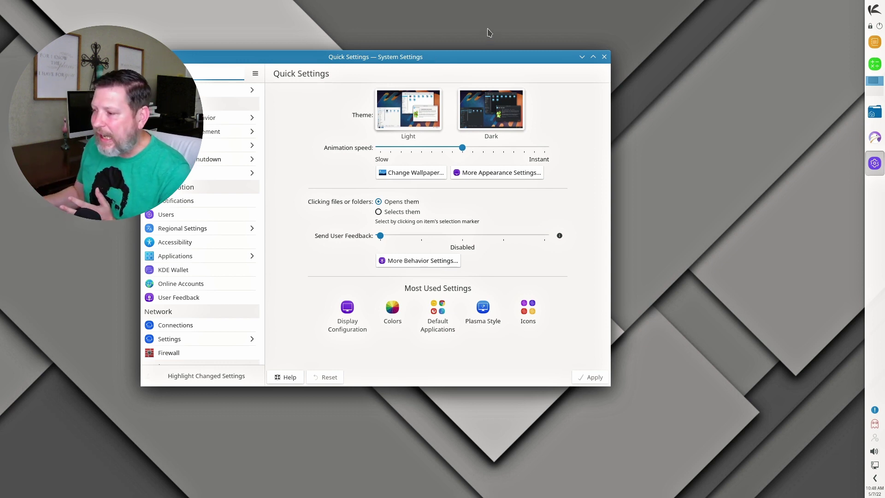
pyautogui.moveTo(480, 56); pyautogui.dragTo(551, 35)
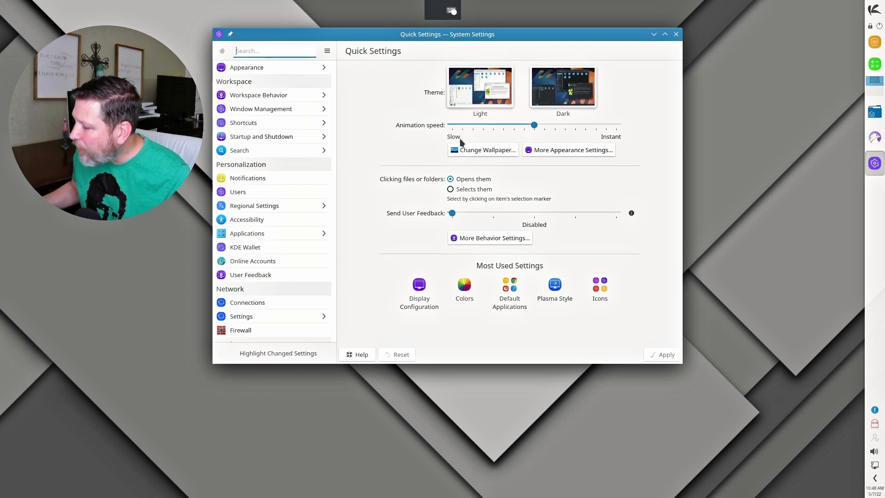
pyautogui.click(563, 94)
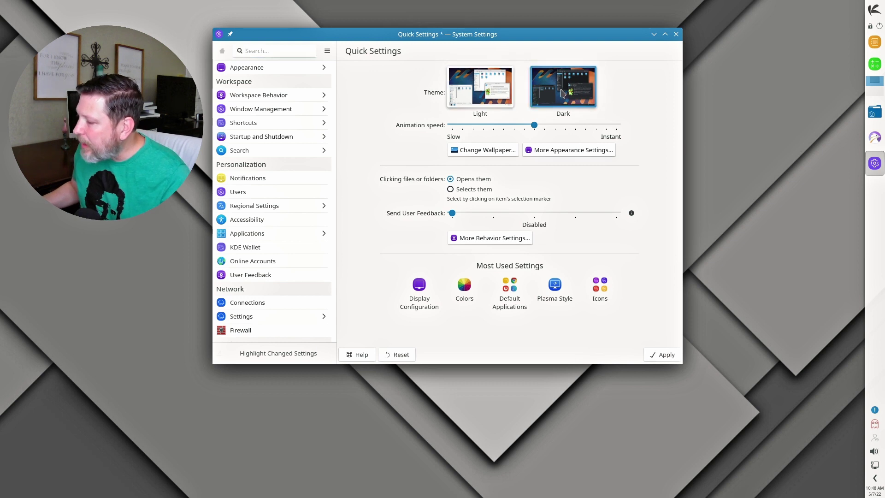
pyautogui.click(662, 355)
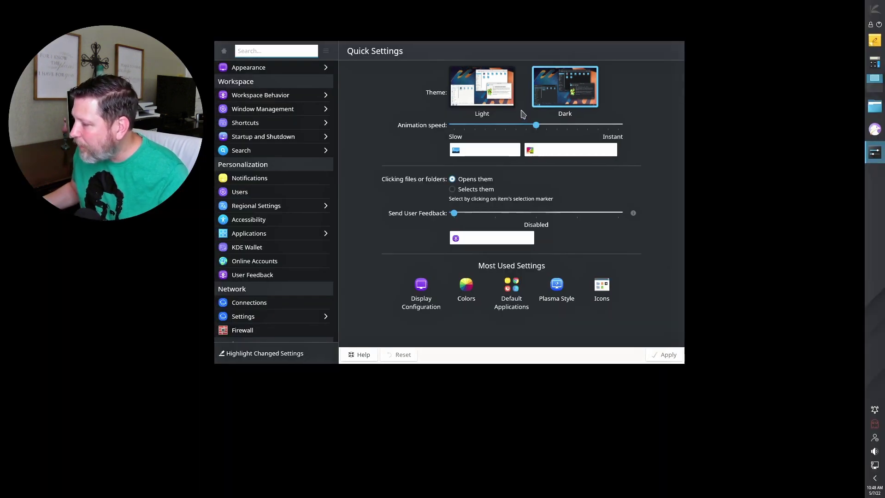
# - Apply the MidnaDark global theme under Appearance
pyautogui.click(286, 65)
pyautogui.click(506, 173)
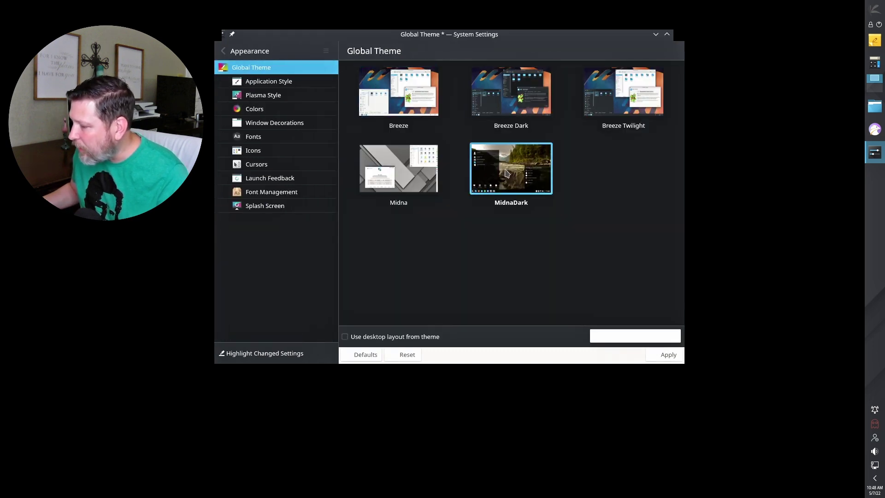
pyautogui.click(664, 355)
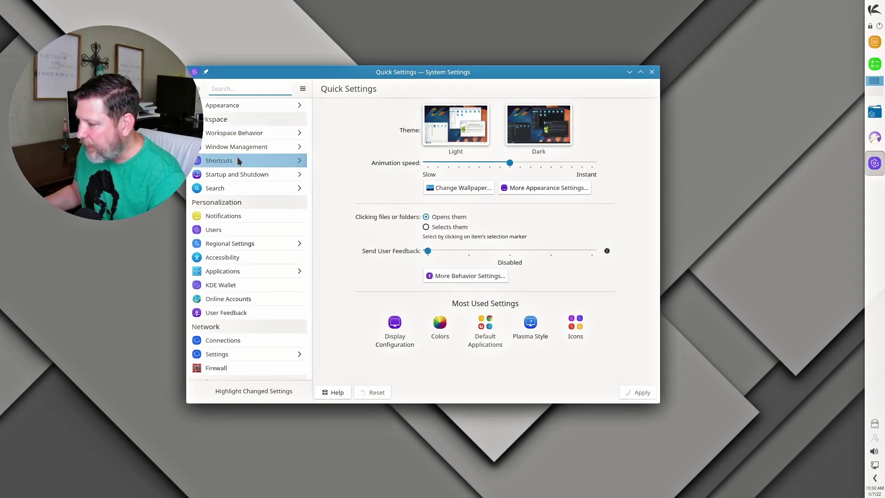
# - Close the Croeso window, then browse the launcher's Office and Multimedia categories to Internet
pyautogui.moveTo(235, 164)
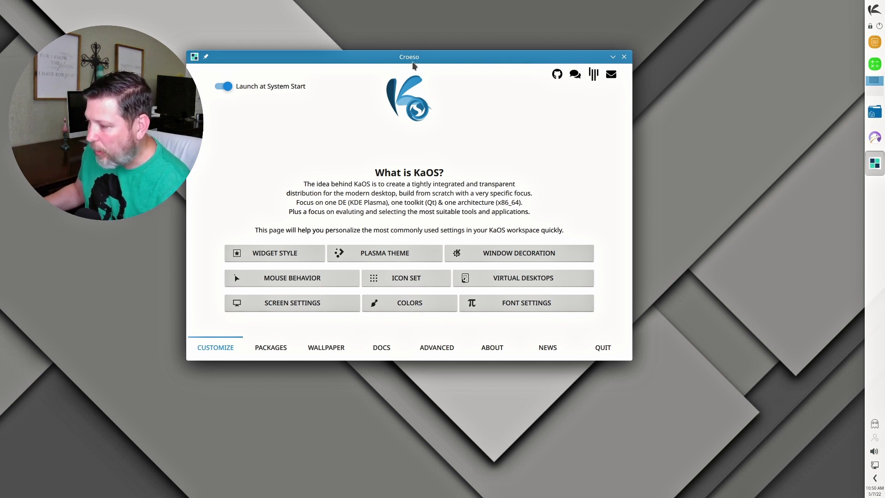
pyautogui.click(624, 57)
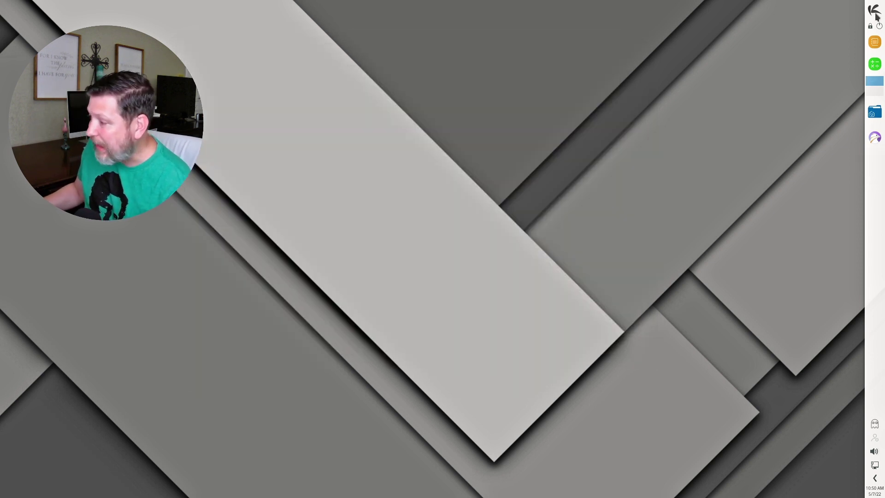
pyautogui.click(877, 13)
pyautogui.moveTo(598, 172)
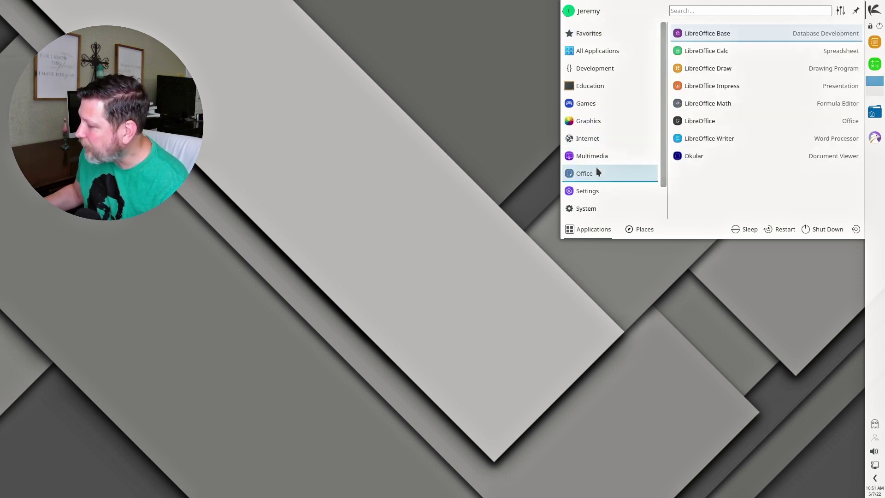
pyautogui.moveTo(593, 158)
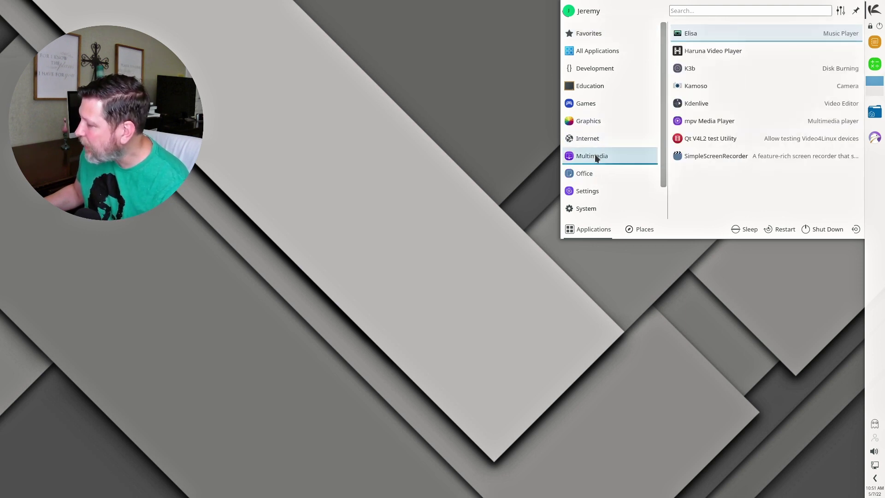
pyautogui.moveTo(590, 140)
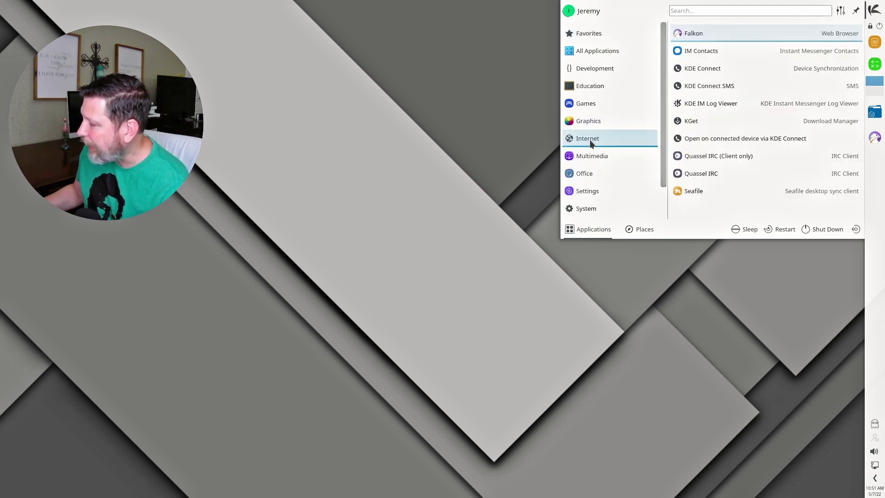
# - Launch Falkon to view its Speed Dial of eight site thumbnails, then close it
pyautogui.click(716, 29)
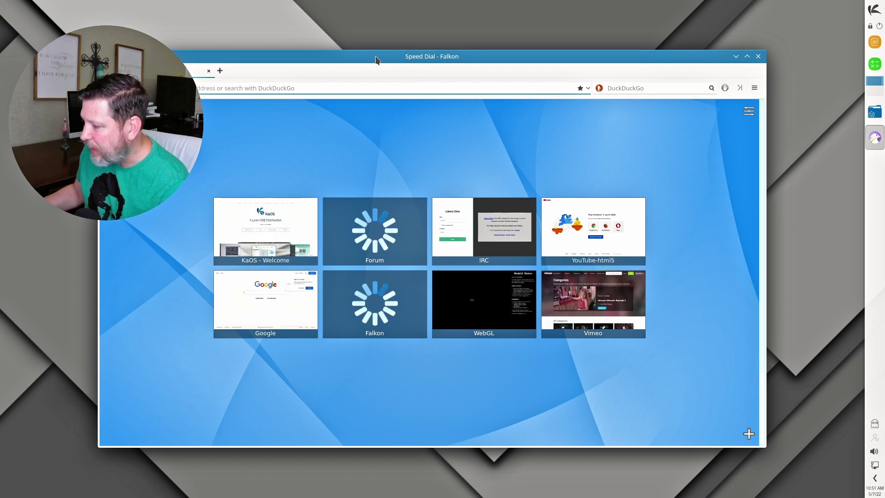
pyautogui.moveTo(385, 58); pyautogui.dragTo(369, 30)
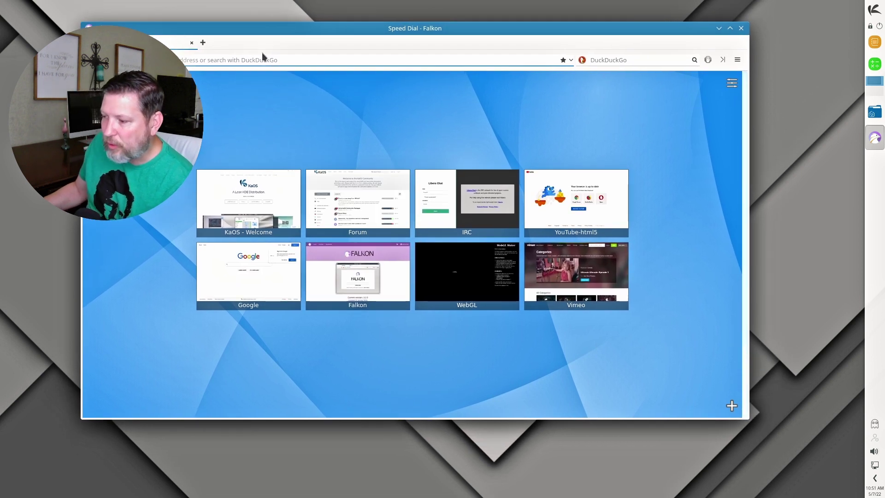
pyautogui.click(742, 28)
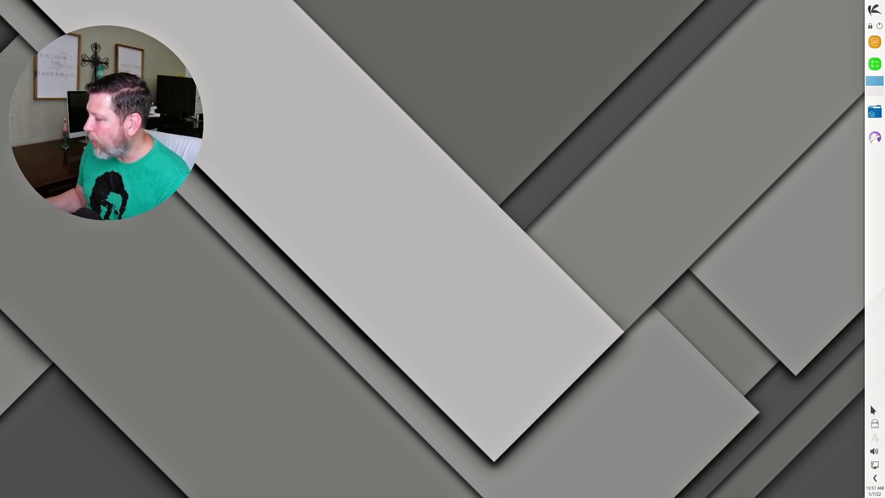
# - Install firefox 100.0-1 via Octopi, then launch Firefox to its welcome page and close it
pyautogui.click(876, 425)
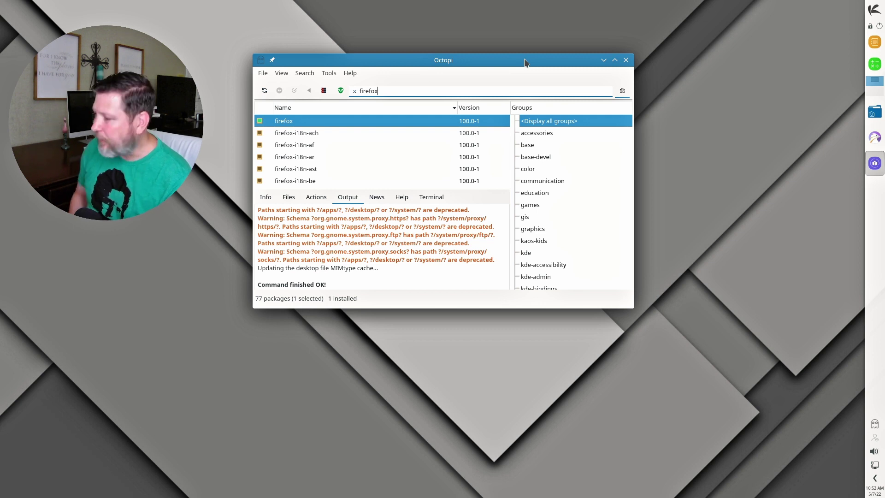
pyautogui.click(626, 60)
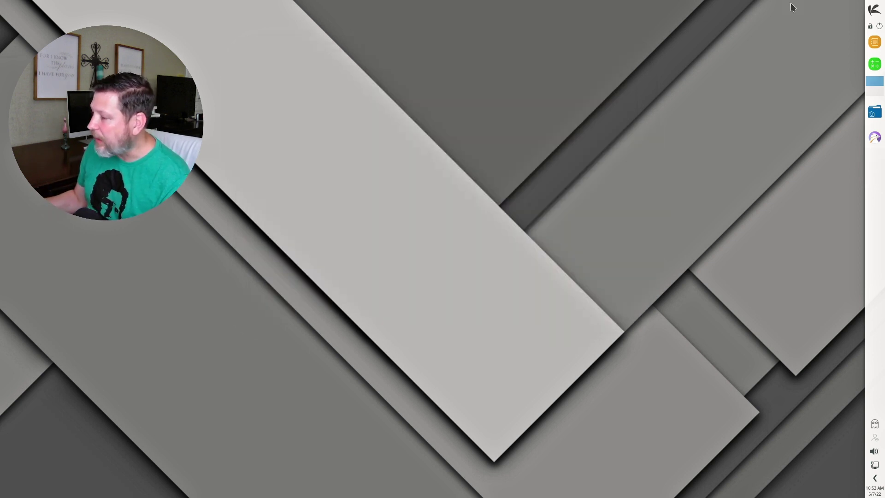
pyautogui.click(876, 10)
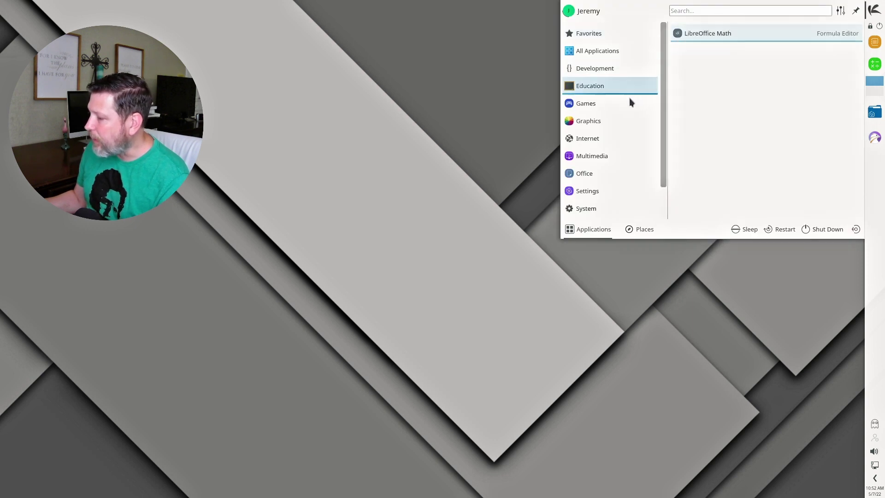
pyautogui.moveTo(601, 142)
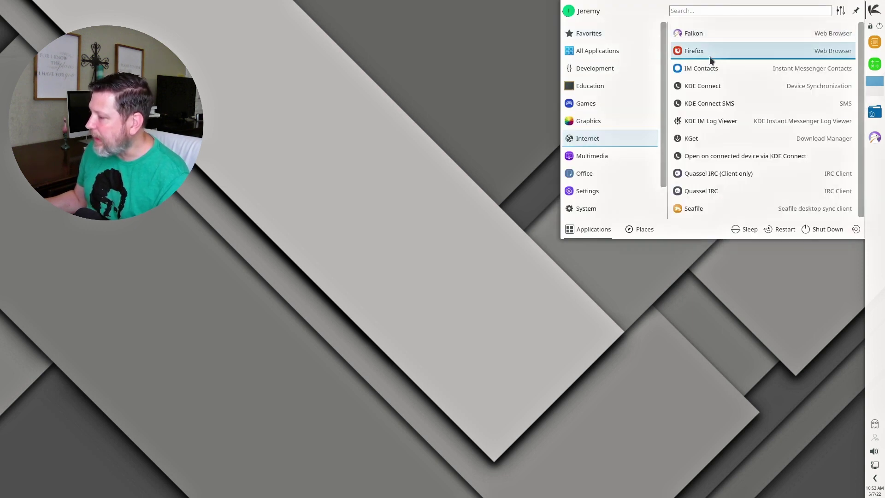
pyautogui.click(697, 52)
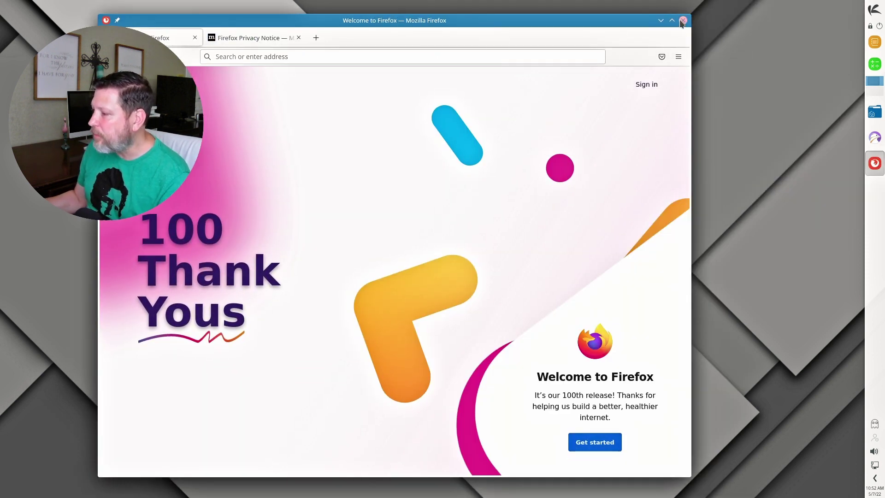
pyautogui.click(682, 19)
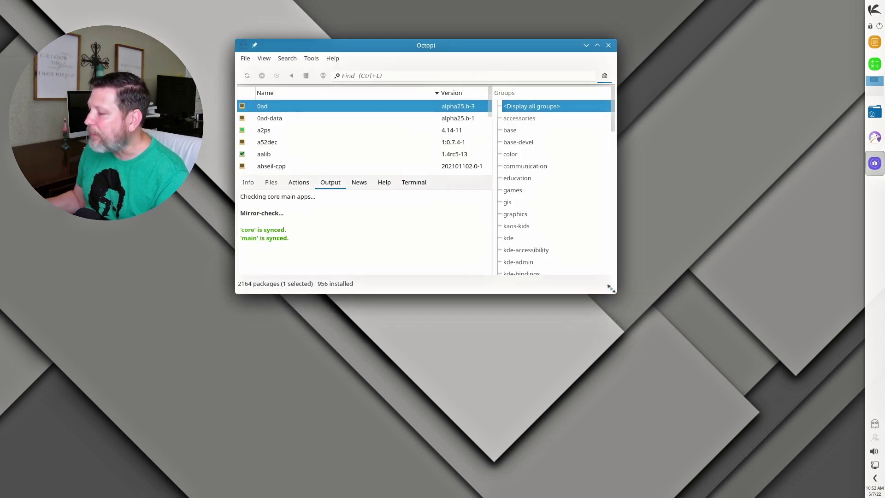
# - Enlarge Octopi and browse its education and games package groups
pyautogui.moveTo(616, 293); pyautogui.dragTo(790, 434)
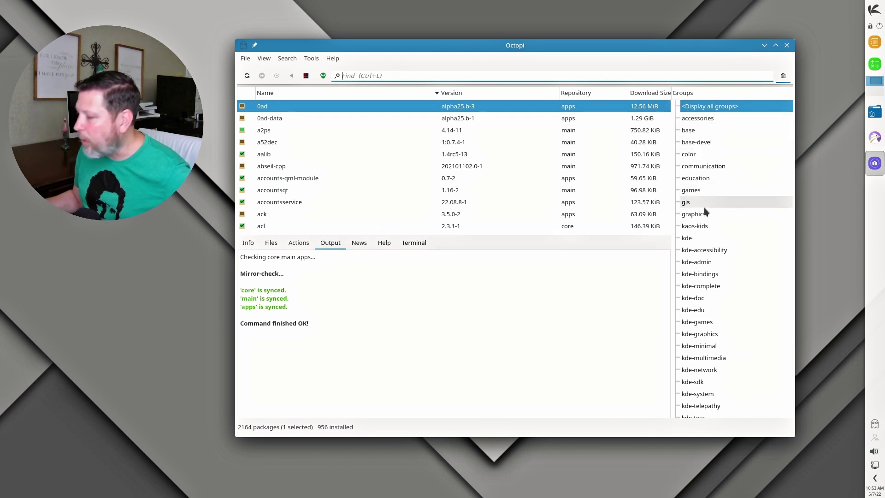
pyautogui.scroll(-10, 692, 311)
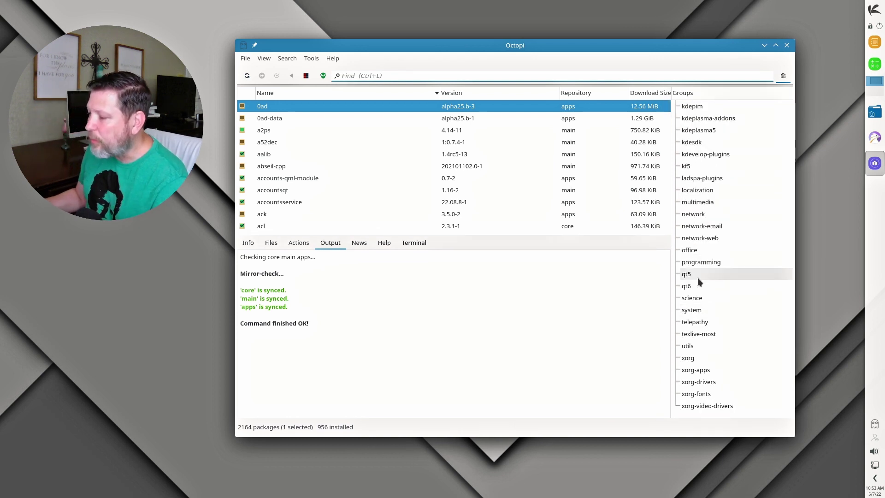
pyautogui.scroll(7, 698, 278)
pyautogui.scroll(3, 695, 279)
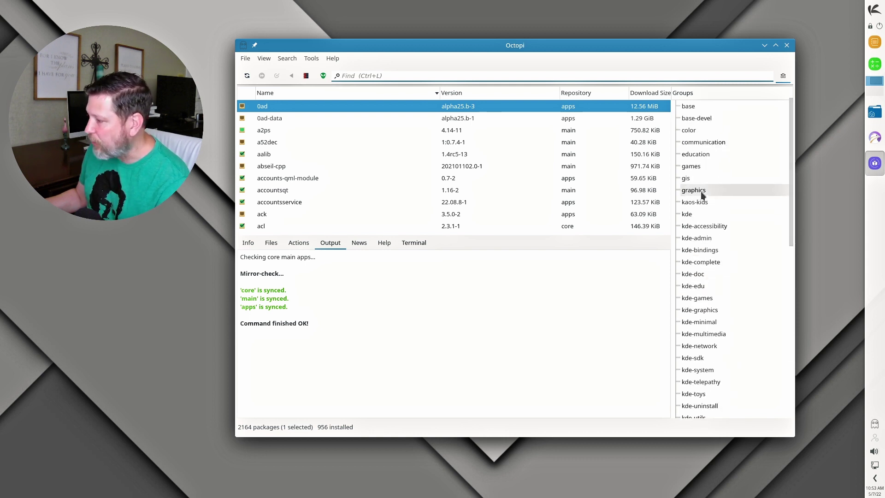
pyautogui.scroll(1, 701, 194)
pyautogui.click(696, 179)
pyautogui.scroll(-4, 417, 160)
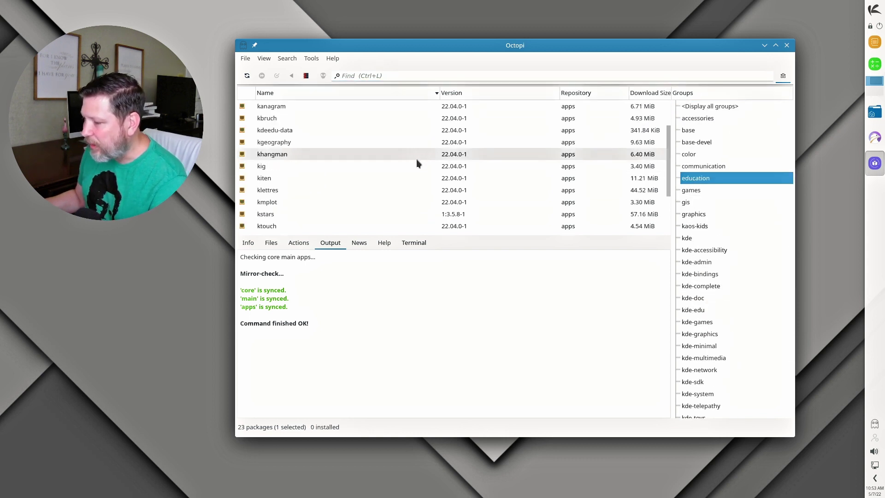
pyautogui.scroll(4, 378, 164)
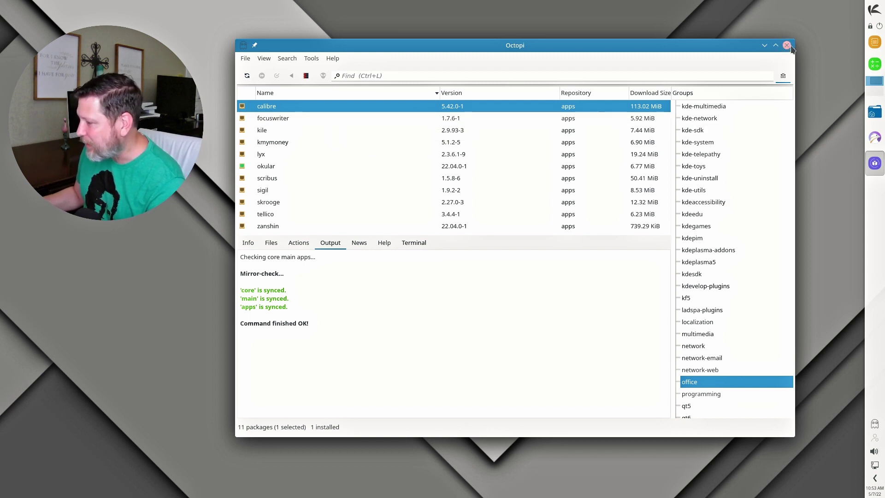
pyautogui.scroll(7, 727, 174)
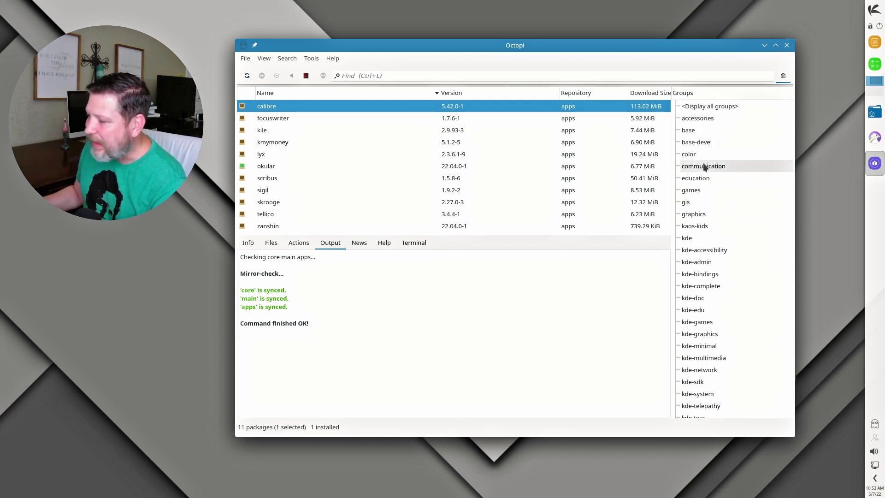
pyautogui.click(691, 191)
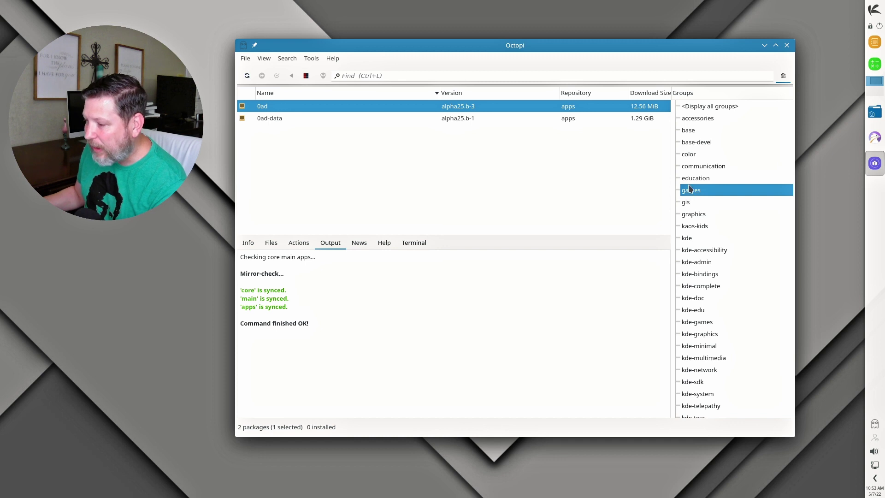
# - Close Octopi and launch Info Center from the launcher's Favorites
pyautogui.click(787, 46)
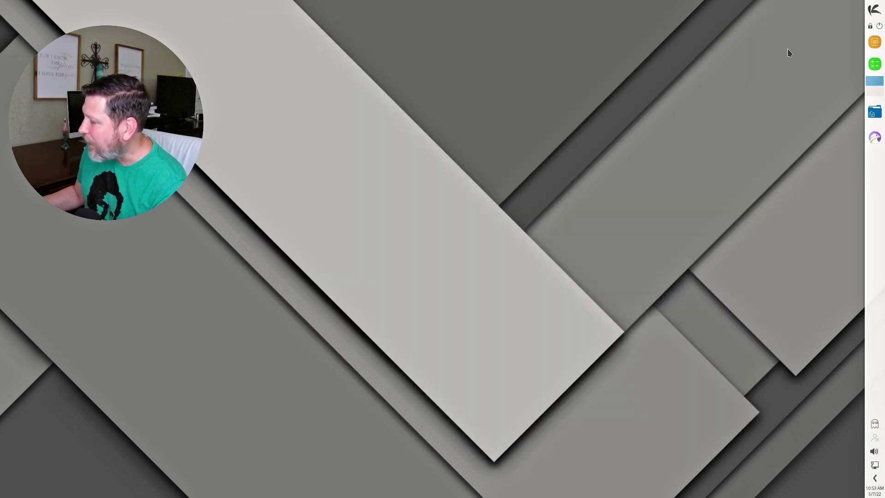
pyautogui.click(877, 10)
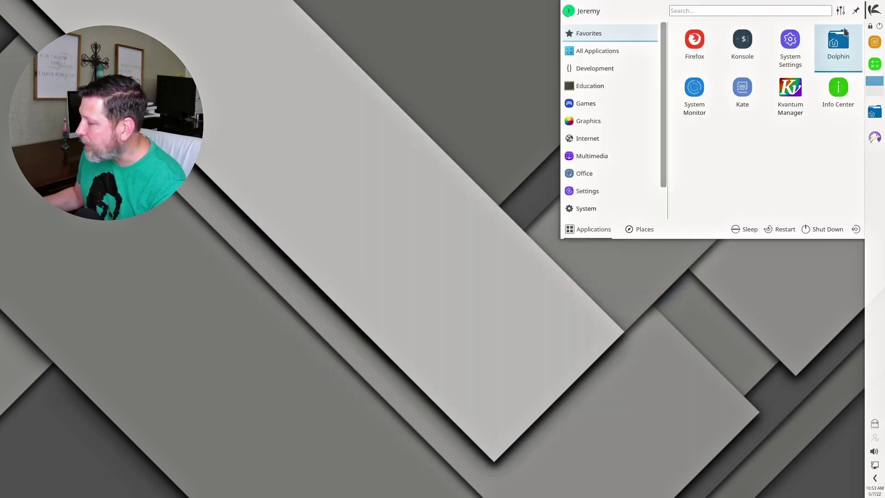
pyautogui.click(838, 88)
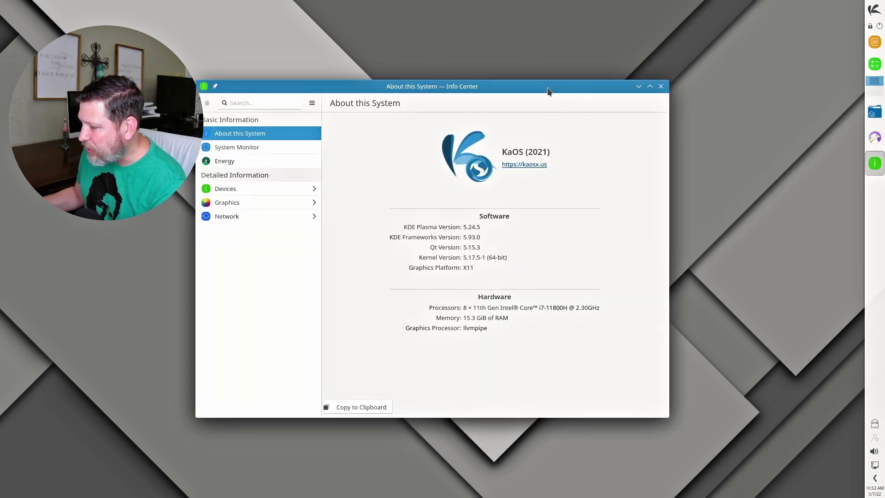
# - Move and enlarge Info Center, then open System Monitor from its sidebar and shift it right
pyautogui.moveTo(547, 87); pyautogui.dragTo(620, 29)
pyautogui.moveTo(745, 367); pyautogui.dragTo(807, 400)
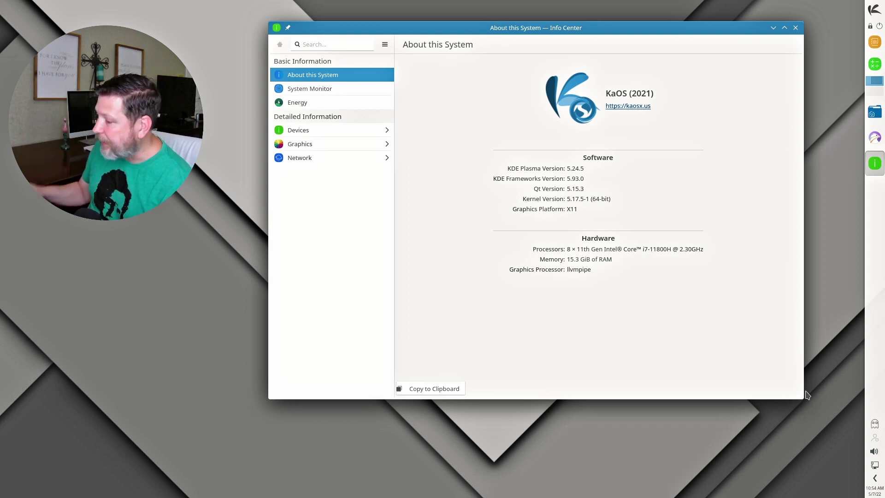
pyautogui.click(310, 89)
pyautogui.moveTo(337, 80); pyautogui.dragTo(410, 72)
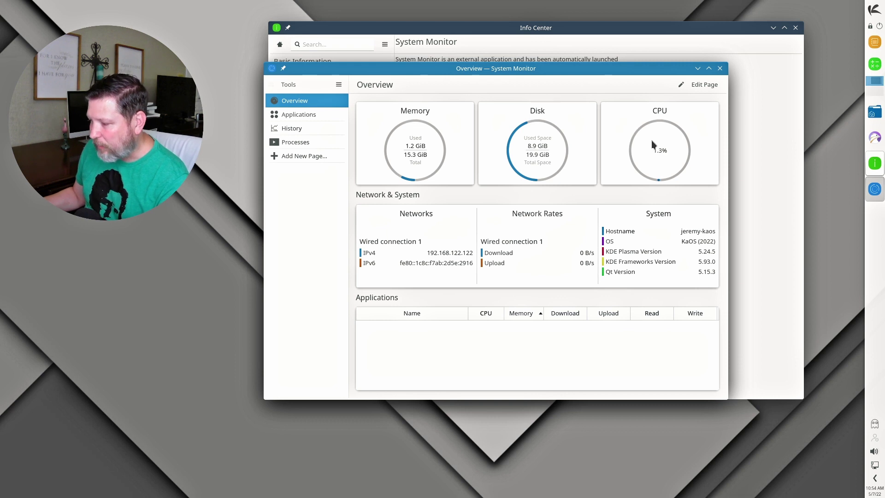
# - Close System Monitor, open the launcher with Super and browse its categories down to System
pyautogui.click(719, 67)
pyautogui.press('super')
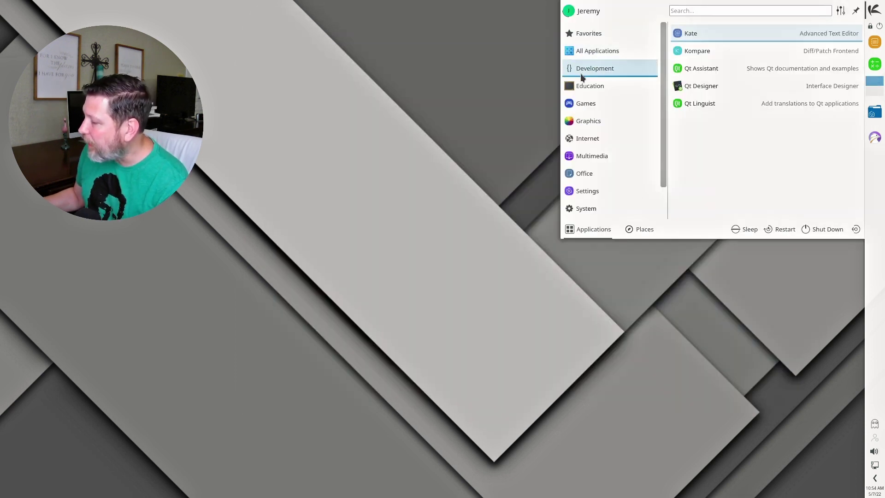
pyautogui.moveTo(579, 108)
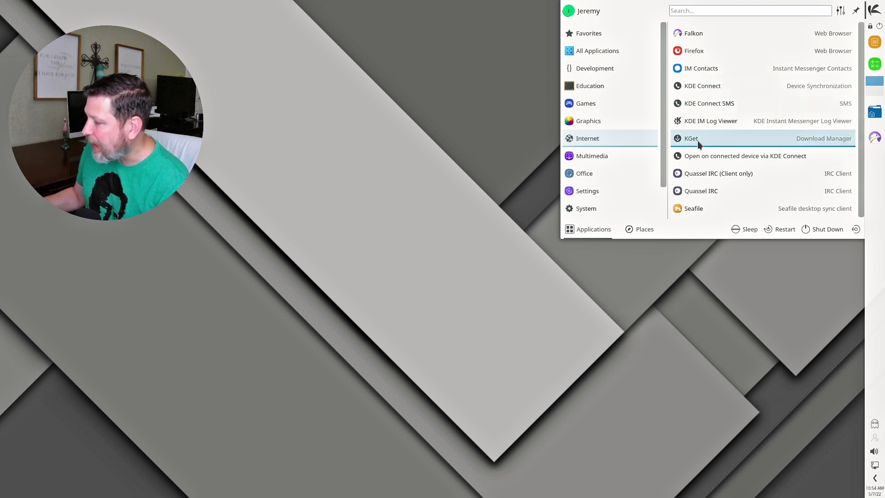
pyautogui.moveTo(572, 156)
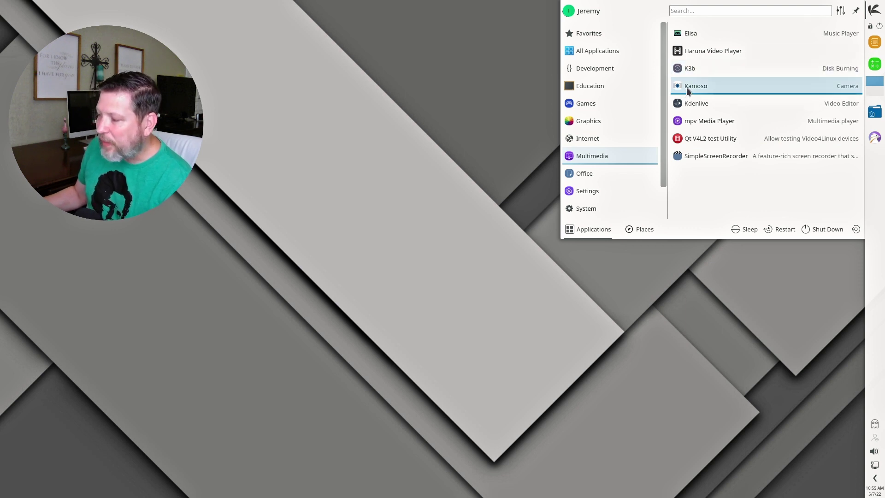
pyautogui.moveTo(607, 176)
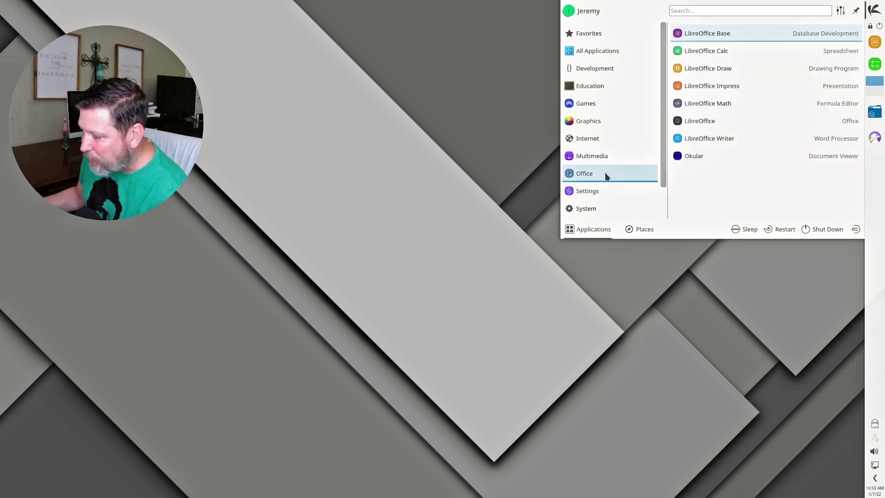
pyautogui.moveTo(603, 195)
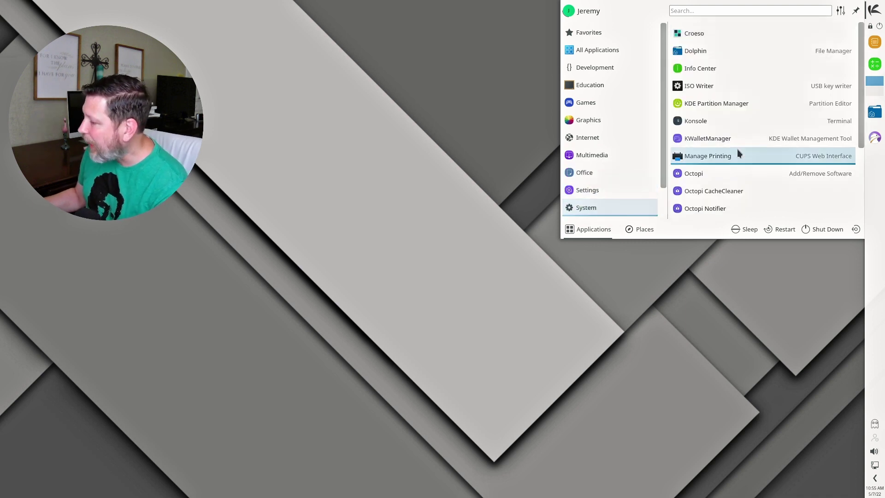
pyautogui.scroll(-2, 737, 150)
# - Launch Dolphin, reposition and enlarge its window, set icons to 112 pixels, then close it
pyautogui.click(875, 111)
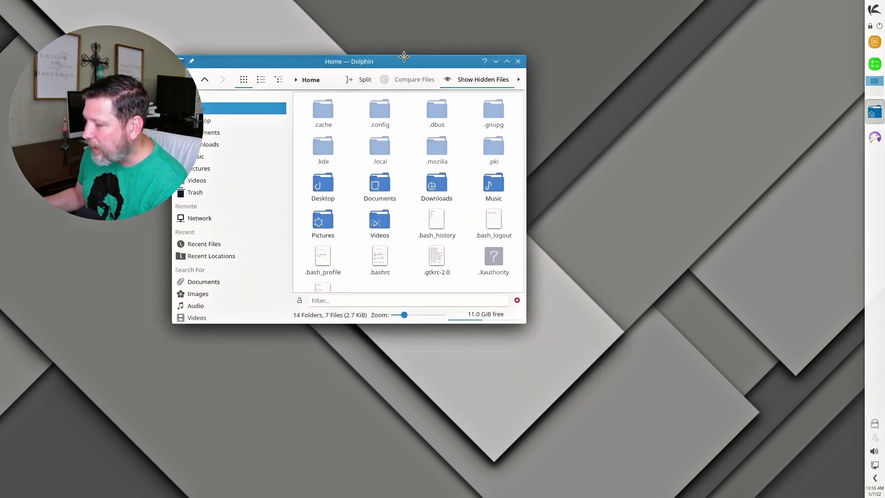
pyautogui.moveTo(403, 55); pyautogui.dragTo(397, 54)
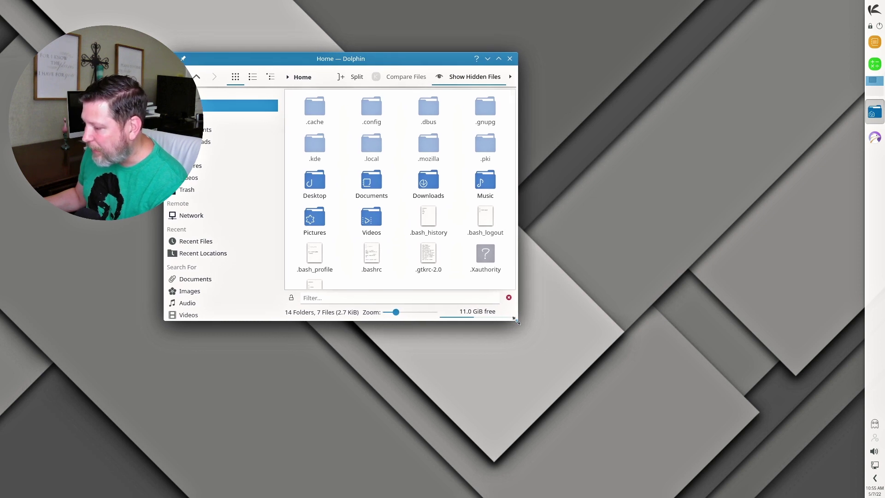
pyautogui.moveTo(529, 323); pyautogui.dragTo(655, 392)
pyautogui.moveTo(415, 59); pyautogui.dragTo(368, 36)
pyautogui.moveTo(468, 360)
pyautogui.mouseDown()
pyautogui.moveTo(488, 361)
pyautogui.moveTo(478, 364)
pyautogui.mouseUp()
pyautogui.moveTo(356, 30); pyautogui.dragTo(459, 24)
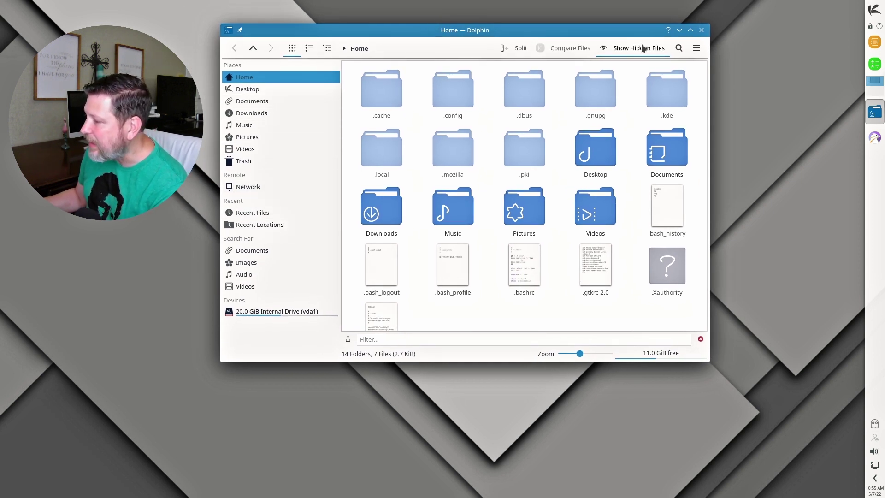
pyautogui.click(701, 30)
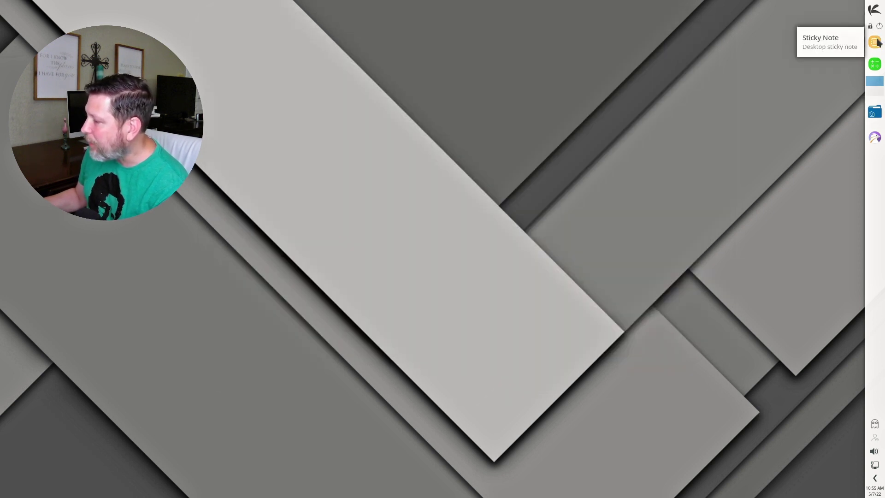
# - Preview the Calculator, audio volume and network applets, showing Wired connection 1 connected
pyautogui.click(875, 65)
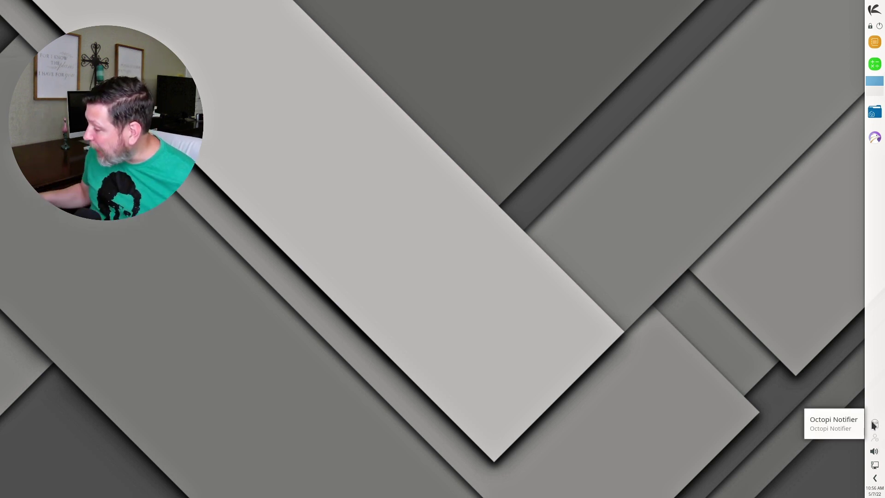
pyautogui.click(874, 451)
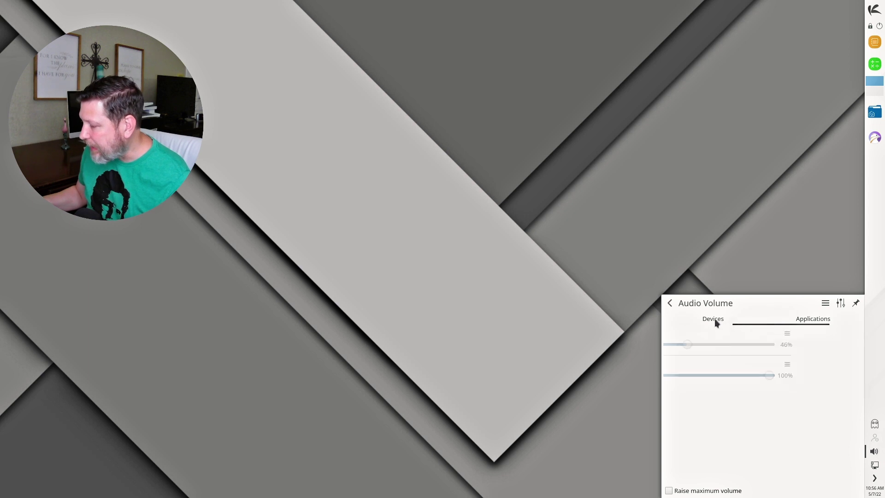
pyautogui.click(874, 465)
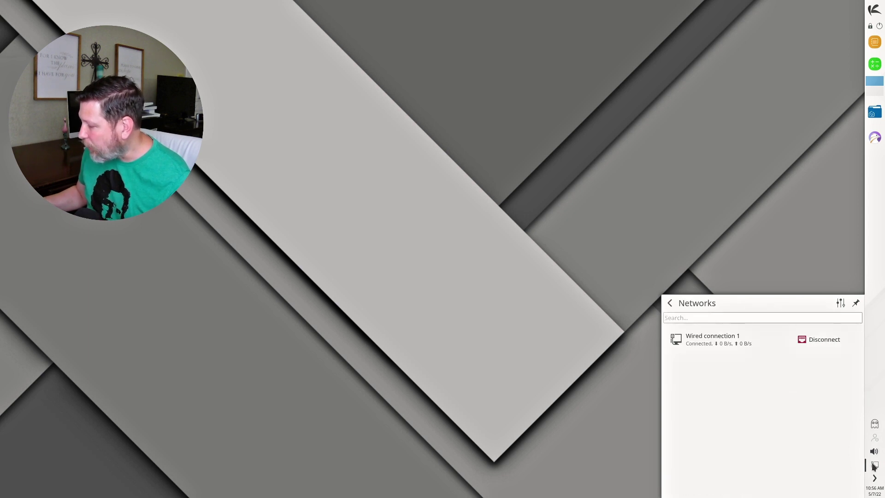
pyautogui.click(876, 479)
pyautogui.rightClick(243, 122)
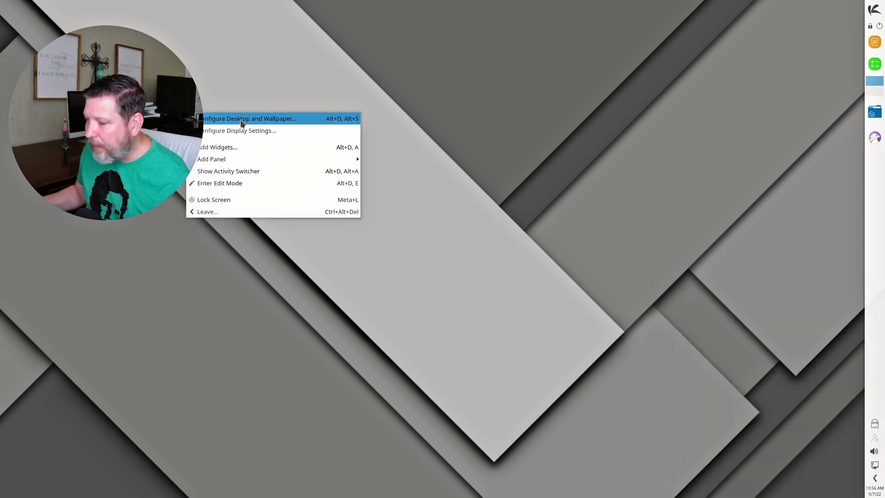
pyautogui.press('Escape')
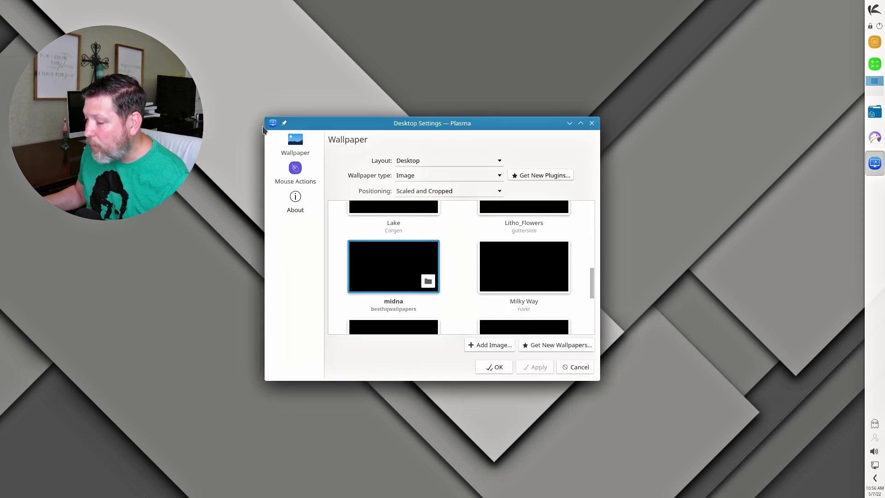
pyautogui.scroll(10, 463, 270)
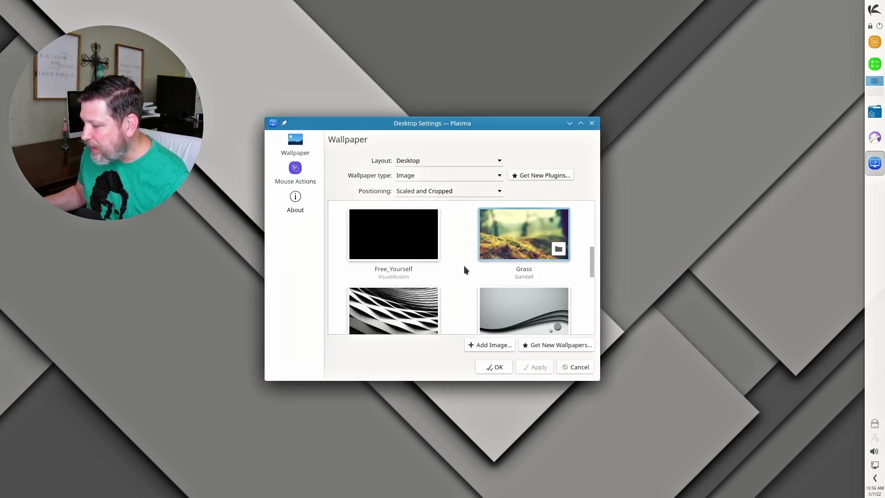
pyautogui.scroll(8, 461, 266)
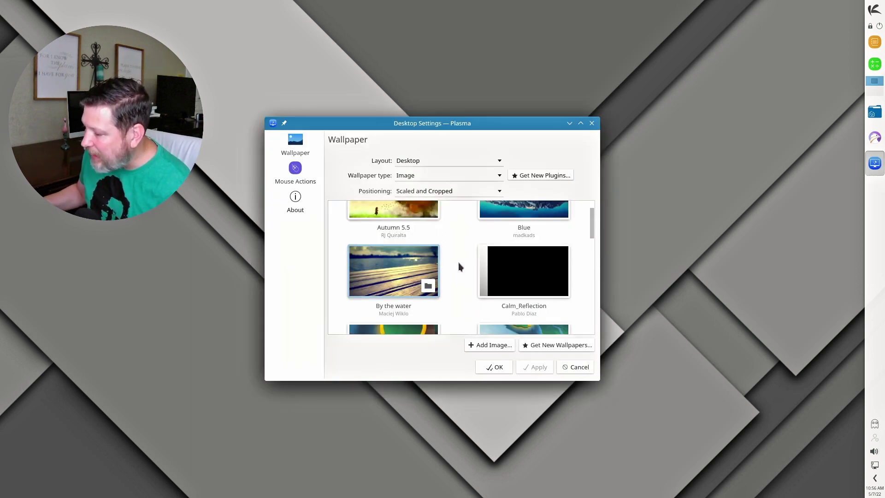
pyautogui.click(593, 225)
pyautogui.moveTo(593, 225); pyautogui.dragTo(565, 220)
# - Apply the white KaOS logo wallpaper
pyautogui.click(511, 229)
pyautogui.click(494, 367)
pyautogui.scroll(-10, 198, 173)
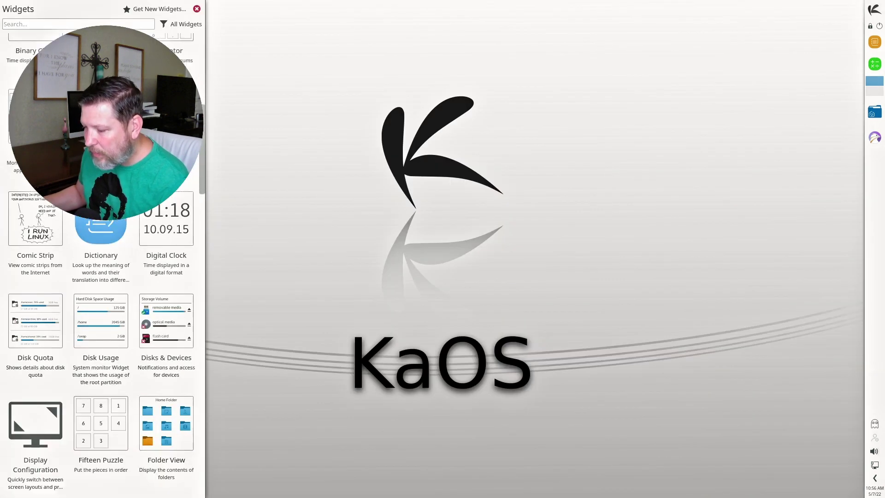
pyautogui.scroll(-10, 101, 322)
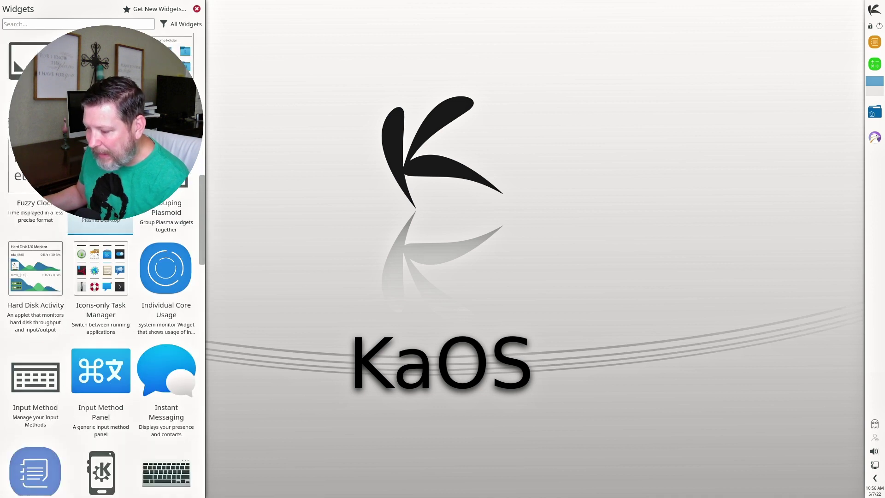
# - Add the Web browser widget to the desktop and reposition it in edit mode
pyautogui.moveTo(36, 427); pyautogui.dragTo(657, 94)
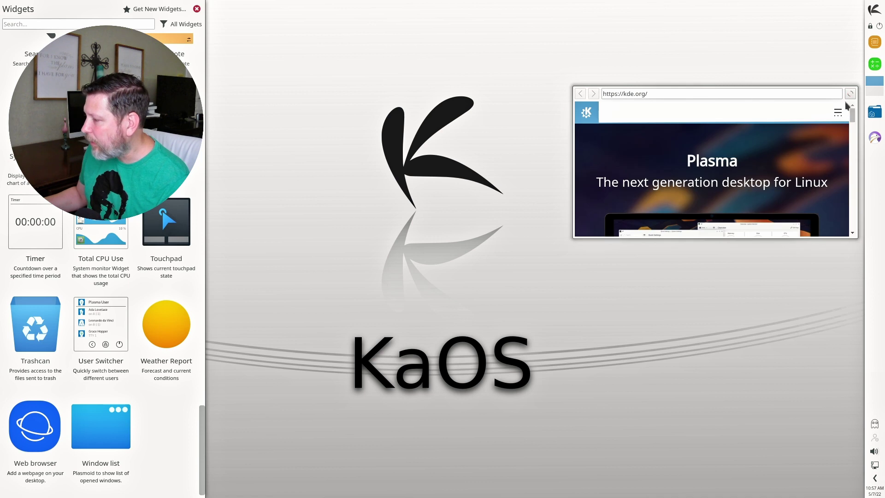
pyautogui.rightClick(594, 152)
pyautogui.click(588, 61)
pyautogui.rightClick(498, 46)
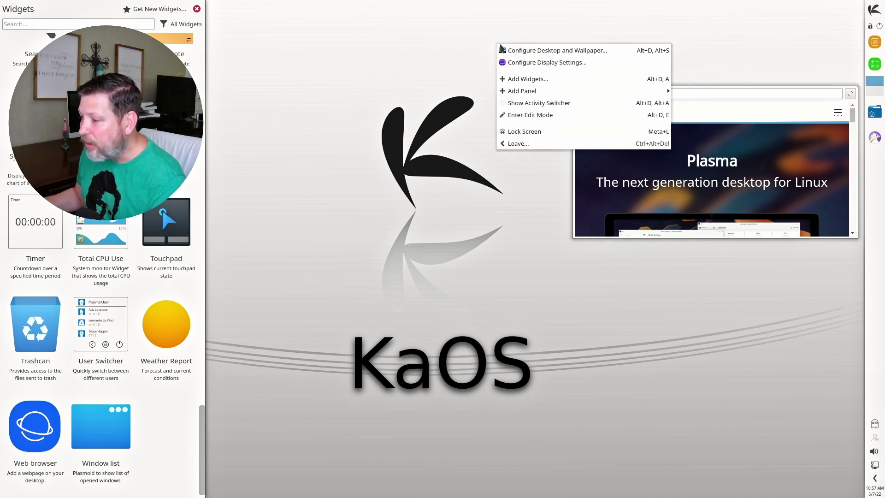
pyautogui.click(525, 116)
pyautogui.moveTo(672, 106); pyautogui.dragTo(669, 87)
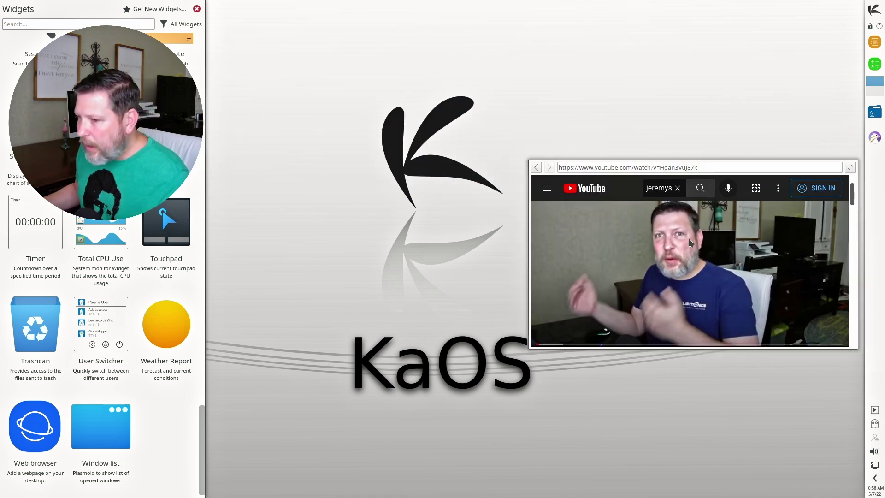
# - Select the widget's address and scroll through the 9to5linux page
pyautogui.doubleClick(692, 167)
pyautogui.click(699, 167)
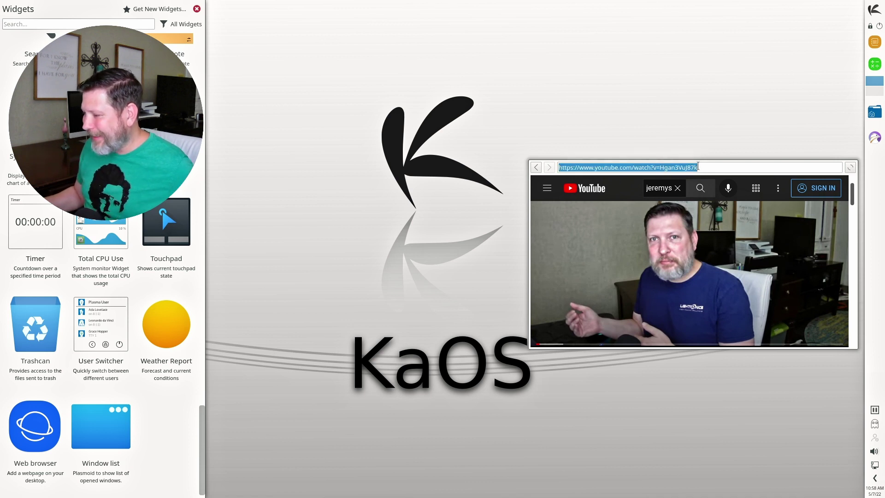
pyautogui.tripleClick(699, 167)
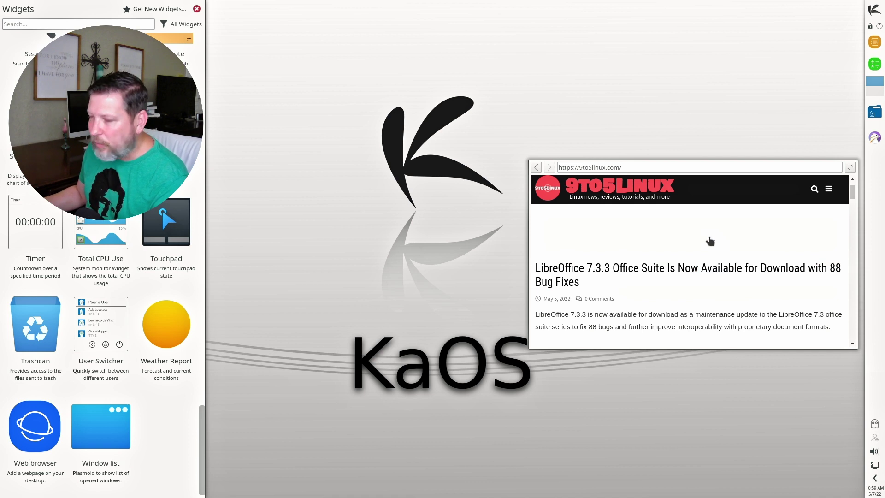
pyautogui.scroll(-10, 710, 240)
pyautogui.scroll(-10, 709, 240)
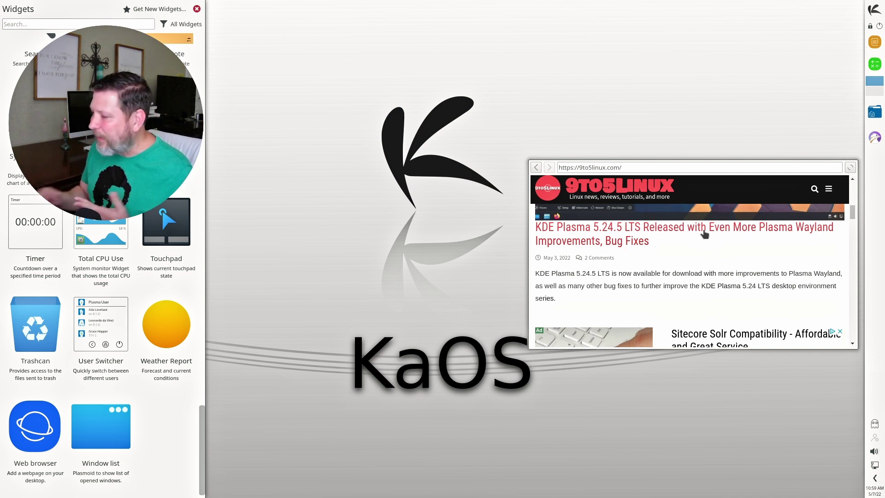
# - Remove the Web browser widget in edit mode and close the widgets list
pyautogui.rightClick(600, 125)
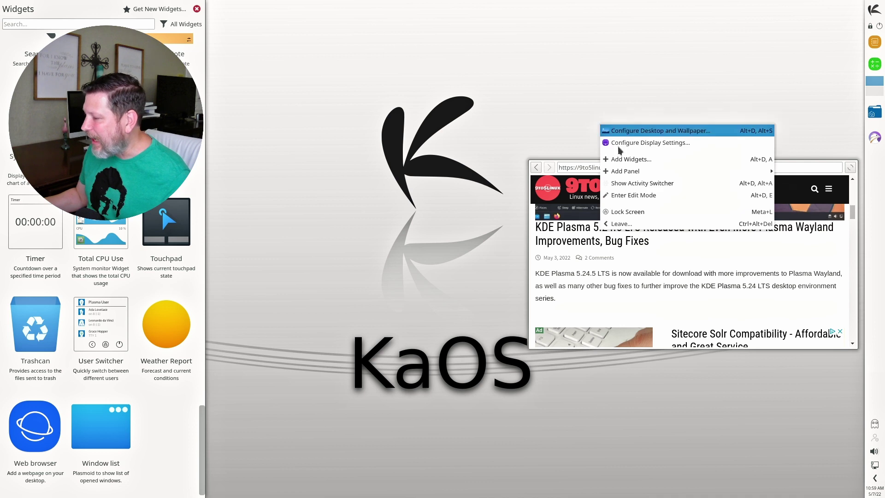
pyautogui.click(633, 195)
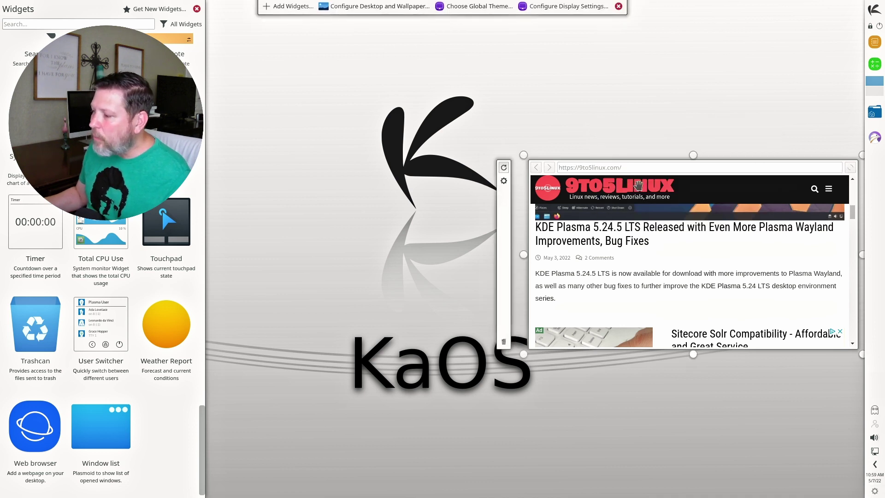
pyautogui.click(504, 342)
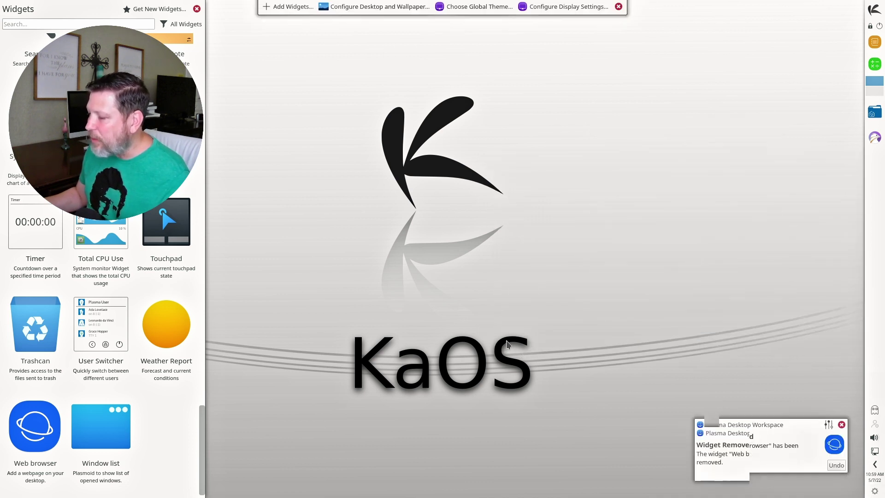
pyautogui.click(197, 8)
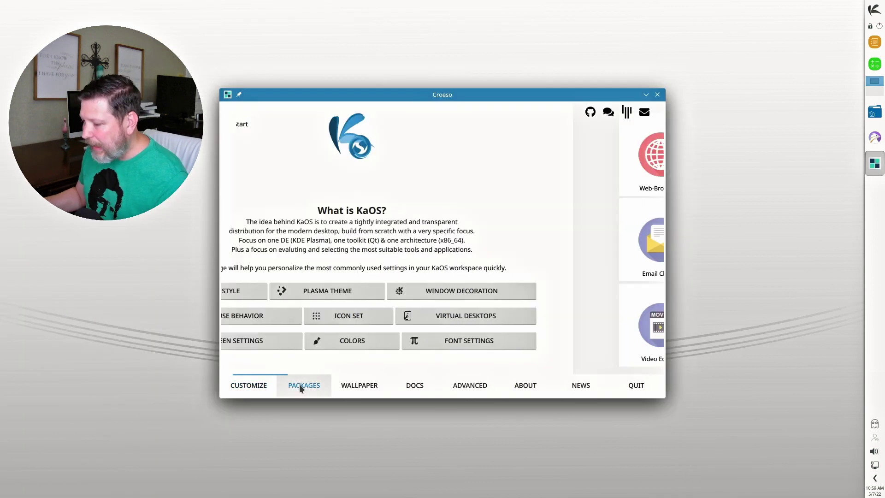
# - Install Strawberry from Croeso's Music Players package group, confirming in Konsole
pyautogui.click(302, 384)
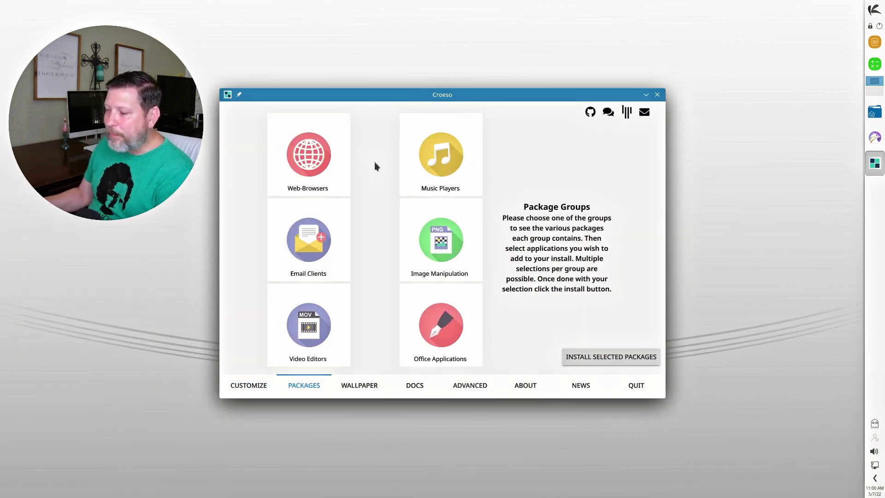
pyautogui.click(440, 166)
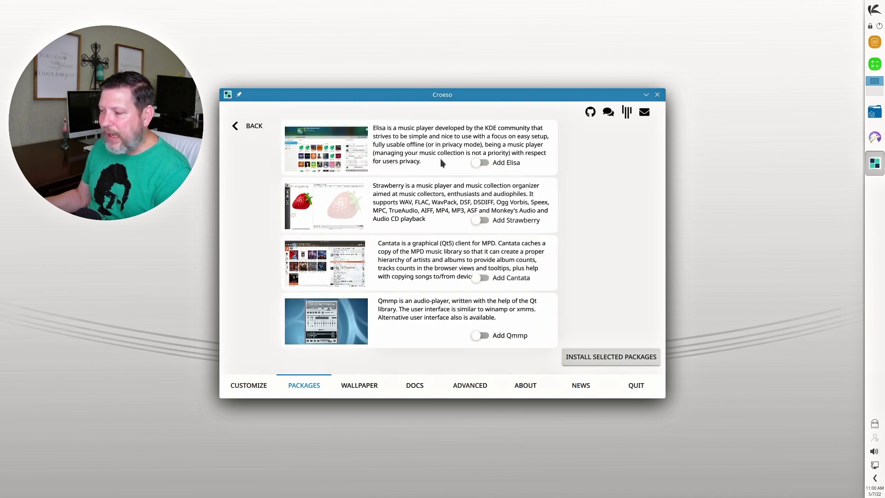
pyautogui.click(480, 220)
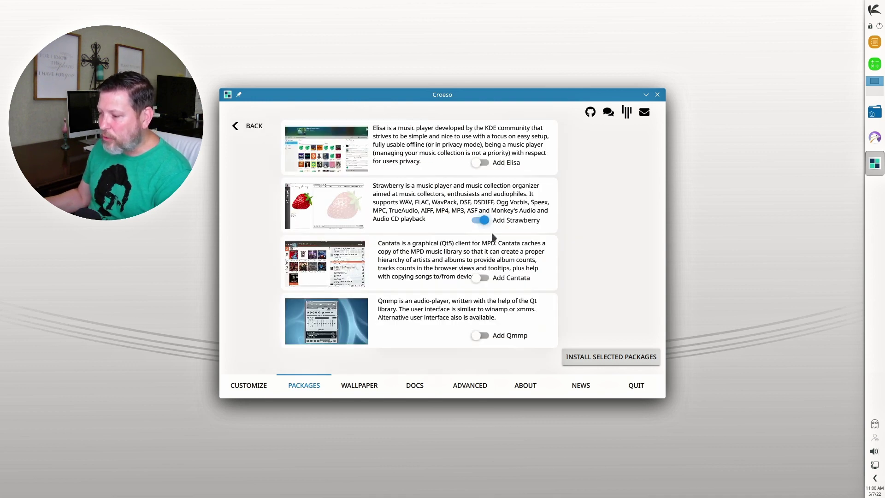
pyautogui.click(612, 357)
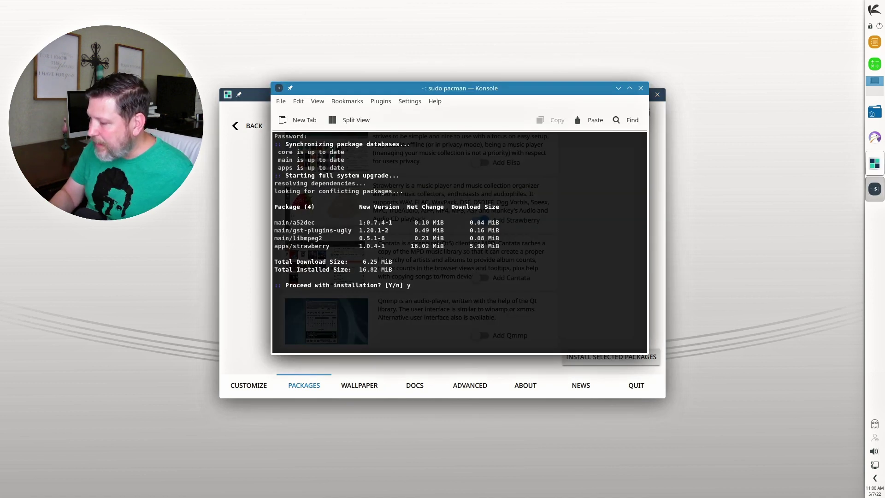
pyautogui.press('Return')
# - Launch Strawberry from Multimedia, close it, and hide the Croeso window
pyautogui.click(874, 11)
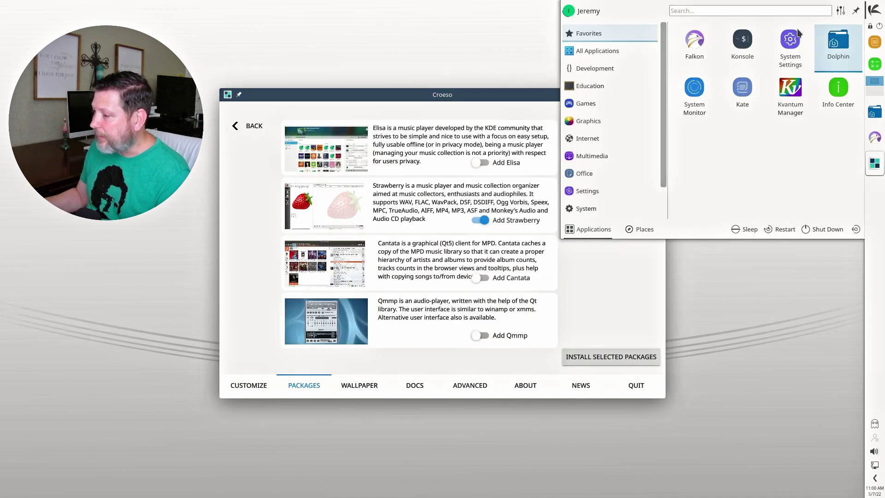
pyautogui.moveTo(593, 157)
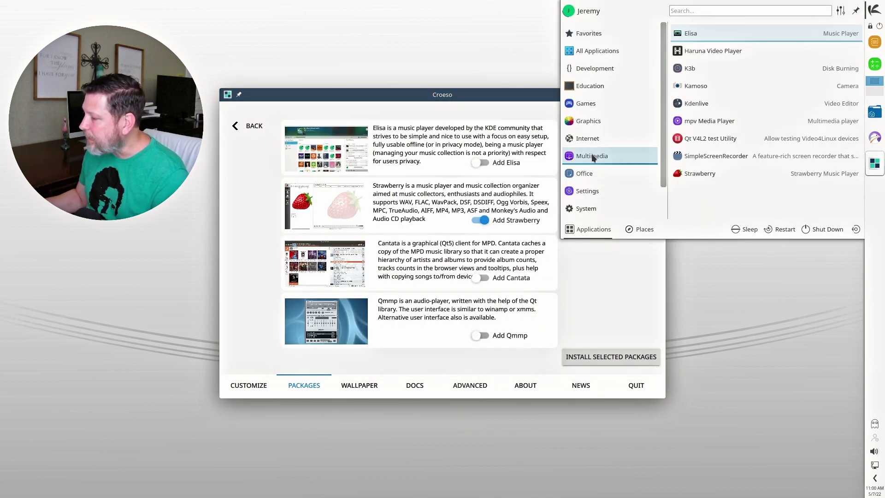
pyautogui.click(700, 173)
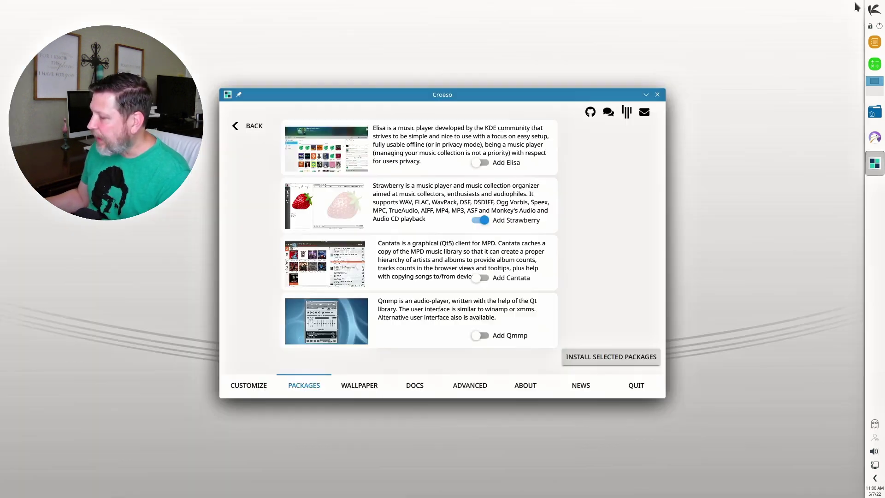
pyautogui.click(858, 6)
pyautogui.click(657, 94)
pyautogui.click(875, 478)
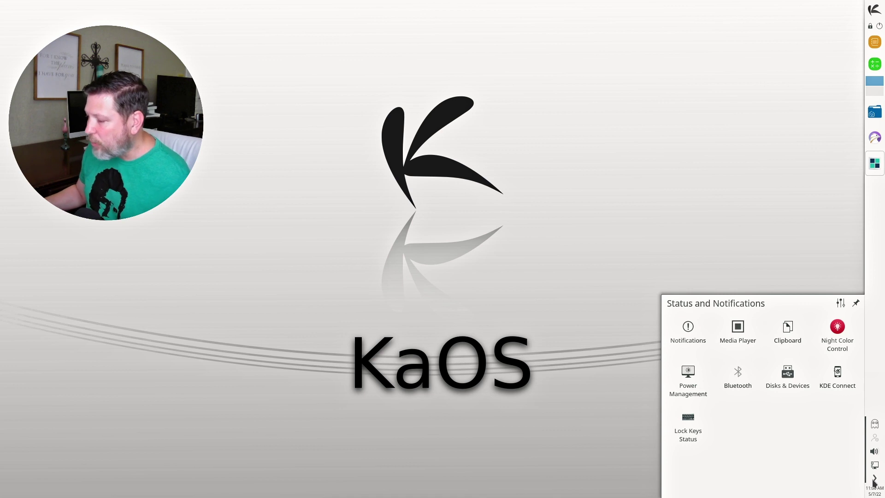
# - Dismiss the tray overview, launcher and Sticky Notes, then restore the Croeso window and close it
pyautogui.click(876, 482)
pyautogui.click(877, 12)
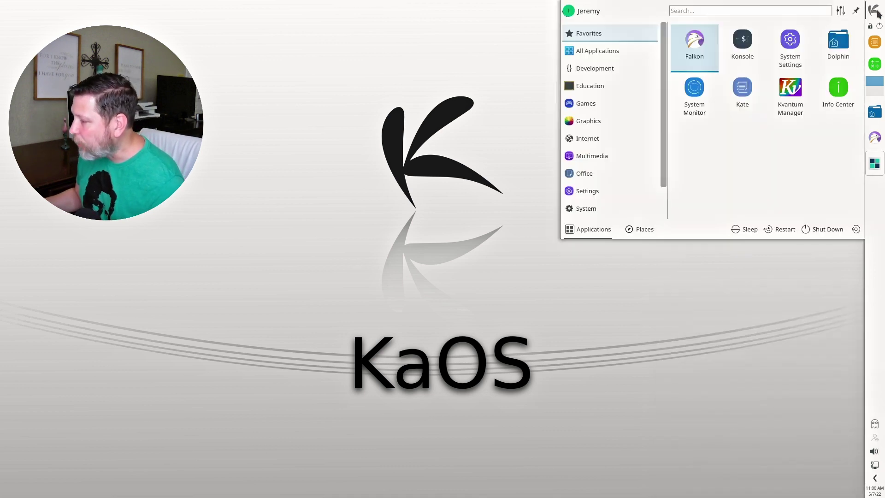
pyautogui.click(877, 14)
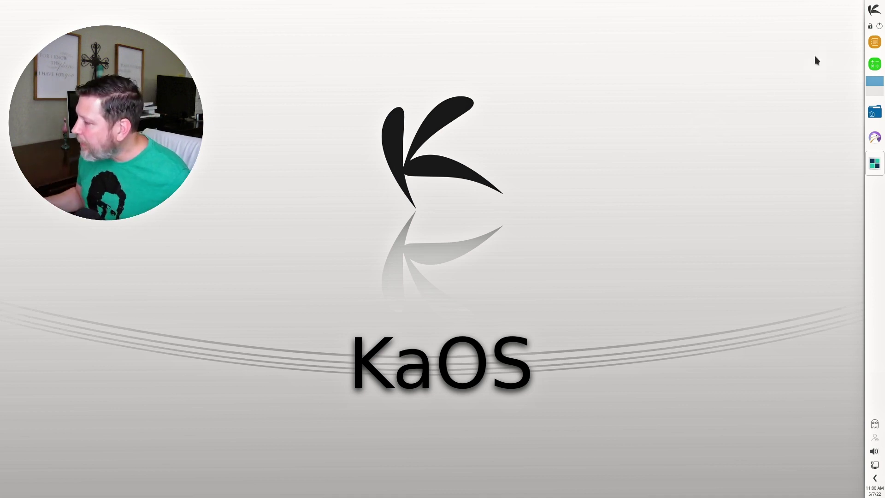
pyautogui.click(875, 43)
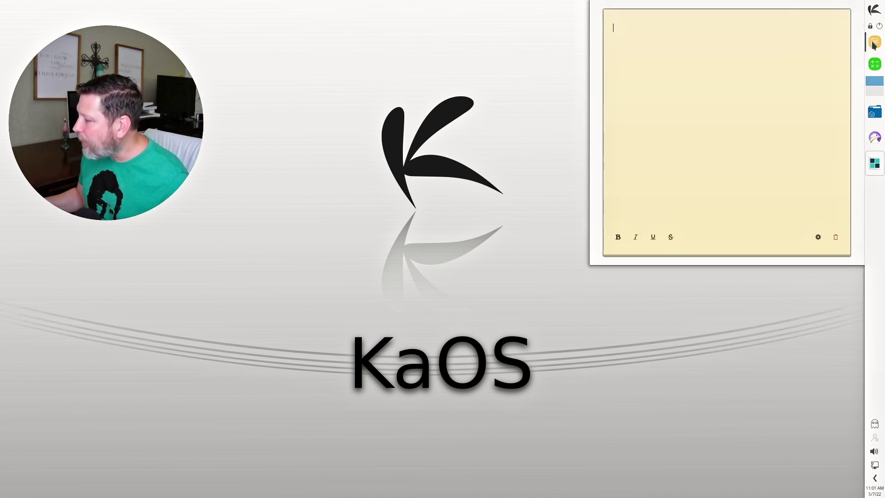
pyautogui.click(875, 43)
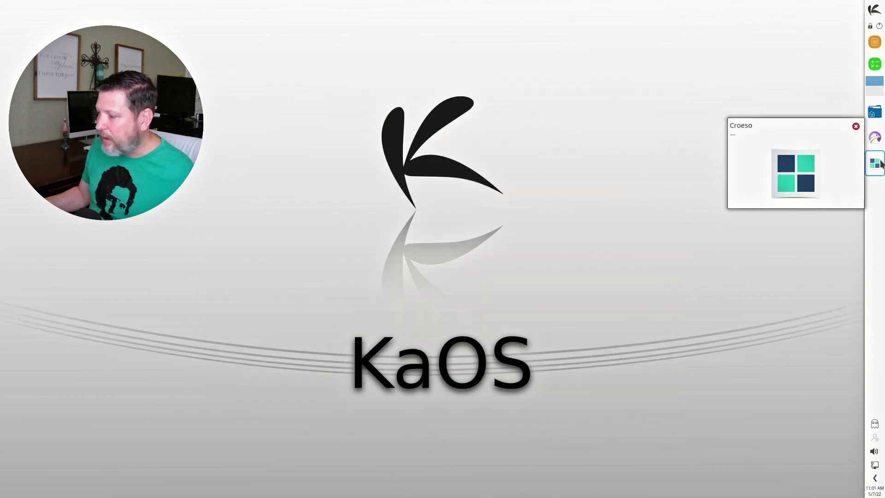
pyautogui.click(875, 163)
pyautogui.click(658, 94)
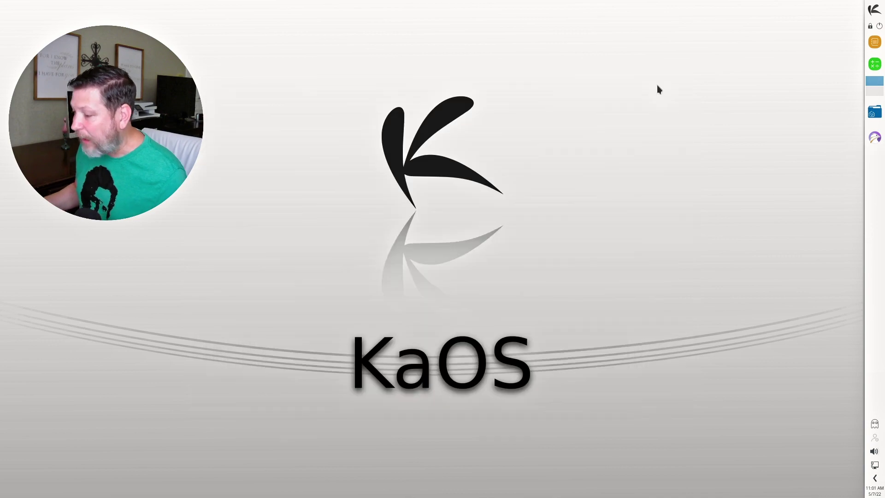